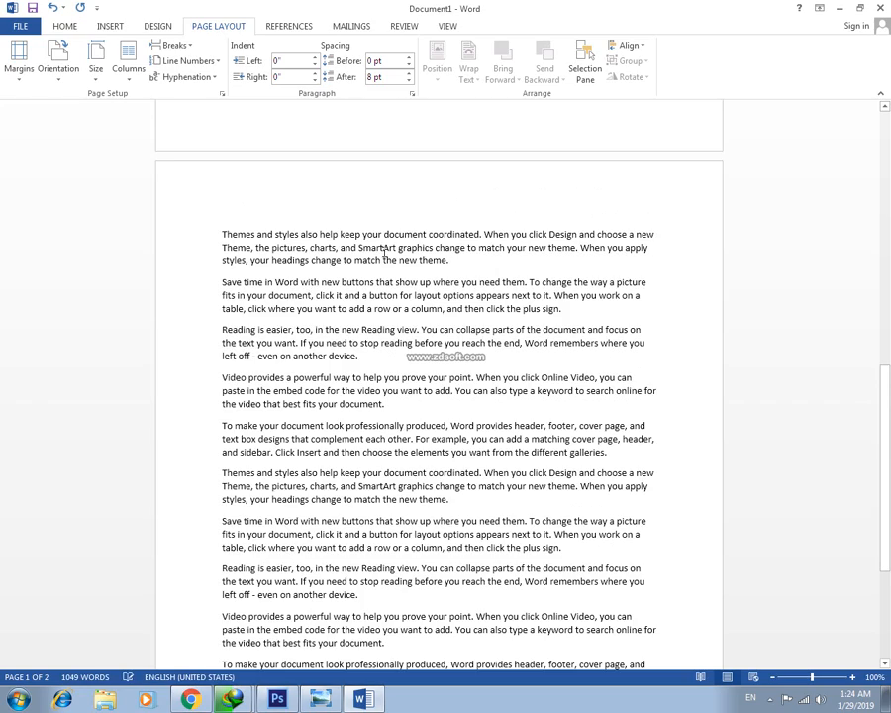
Step: Insert a page break after "Reading is easier, too, in the new Reading view." in the fifth paragraph of the first page
scroll(416, 257, up, 15)
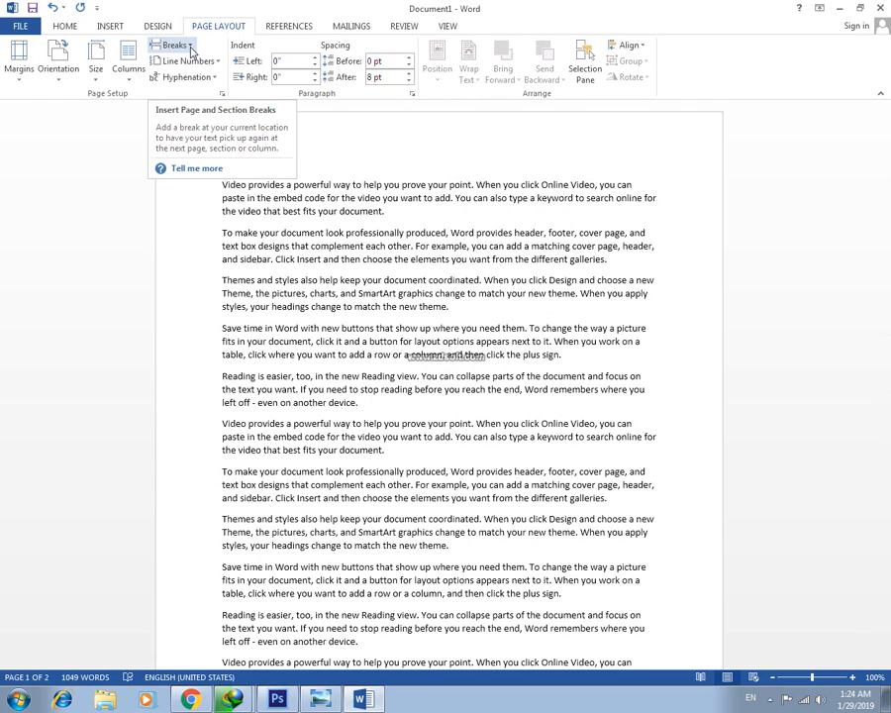
click(254, 293)
click(191, 46)
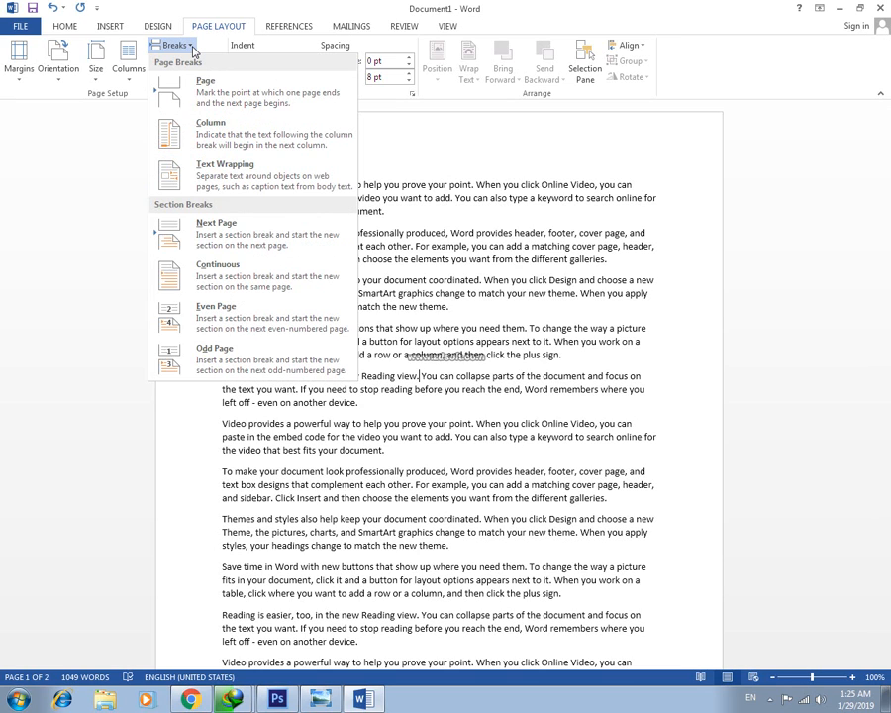
click(222, 99)
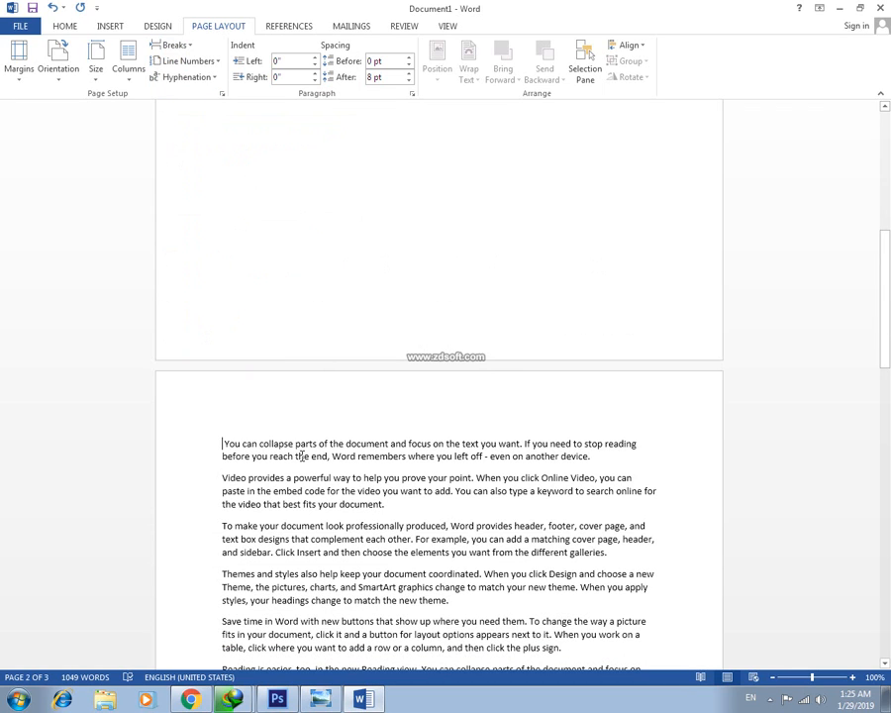
scroll(302, 457, up, 10)
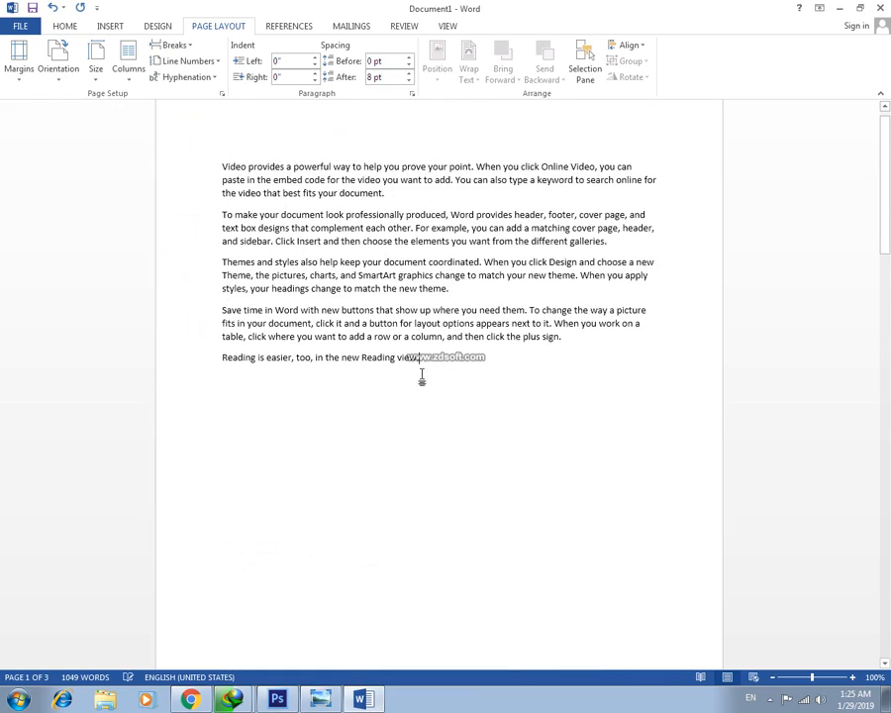
scroll(396, 395, down, 10)
scroll(396, 406, down, 6)
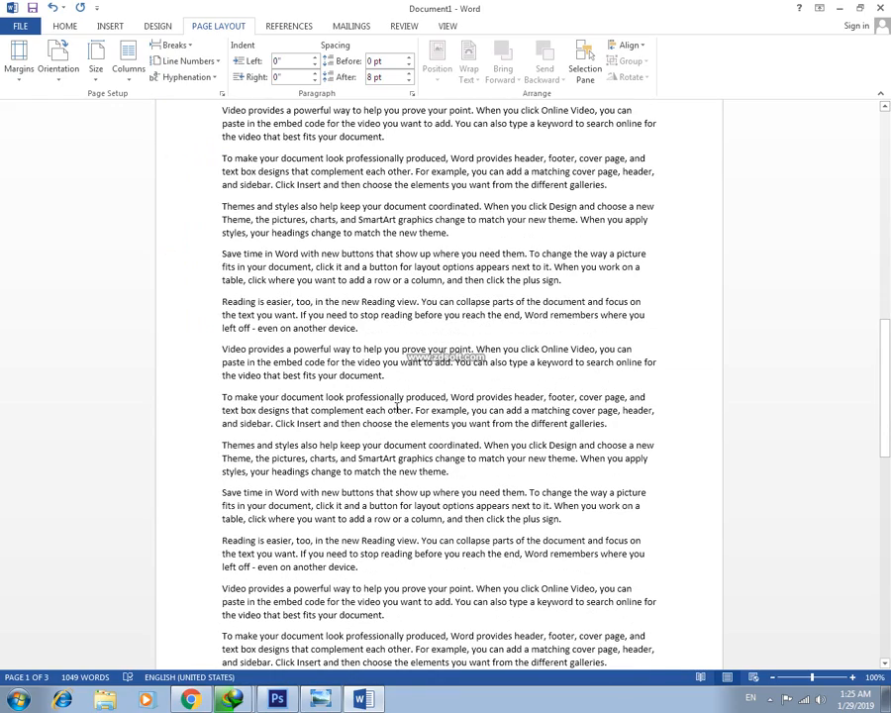
Step: Insert a Next Page section break on the second page after "Video provides a powerful way to help you prove your point."
click(172, 45)
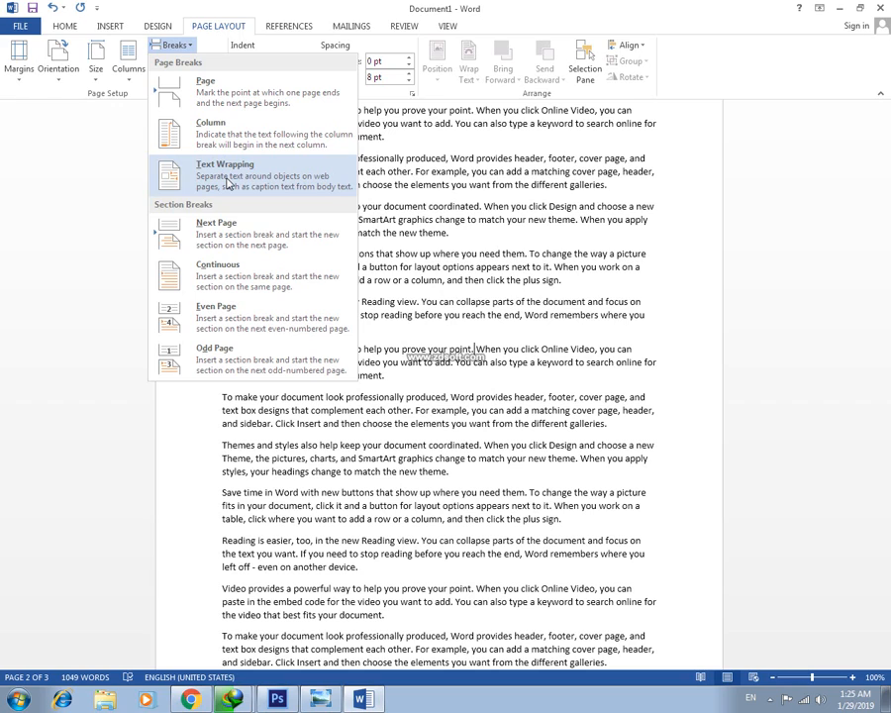
click(255, 240)
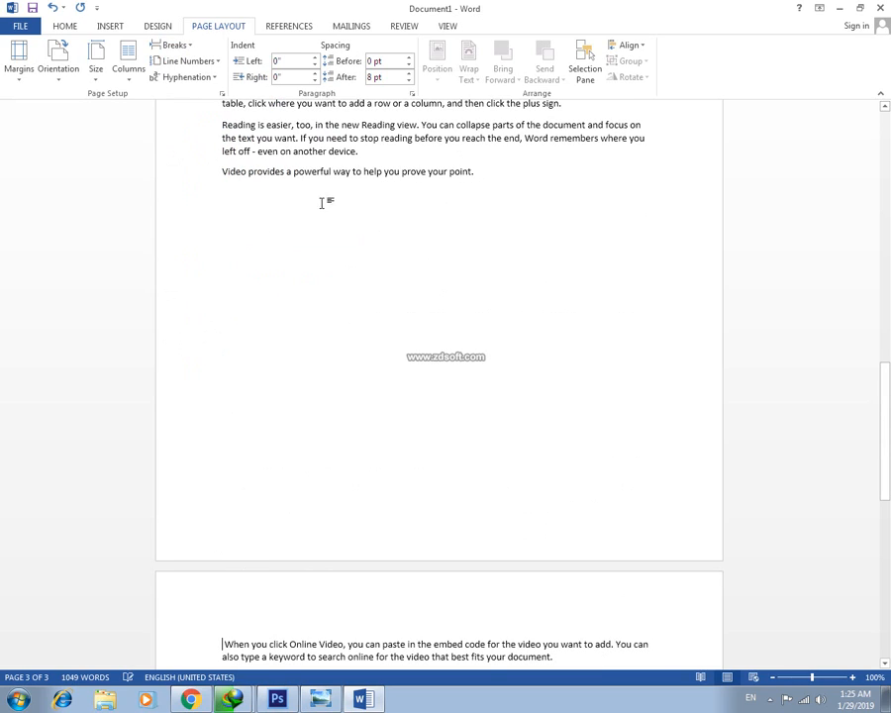
click(188, 46)
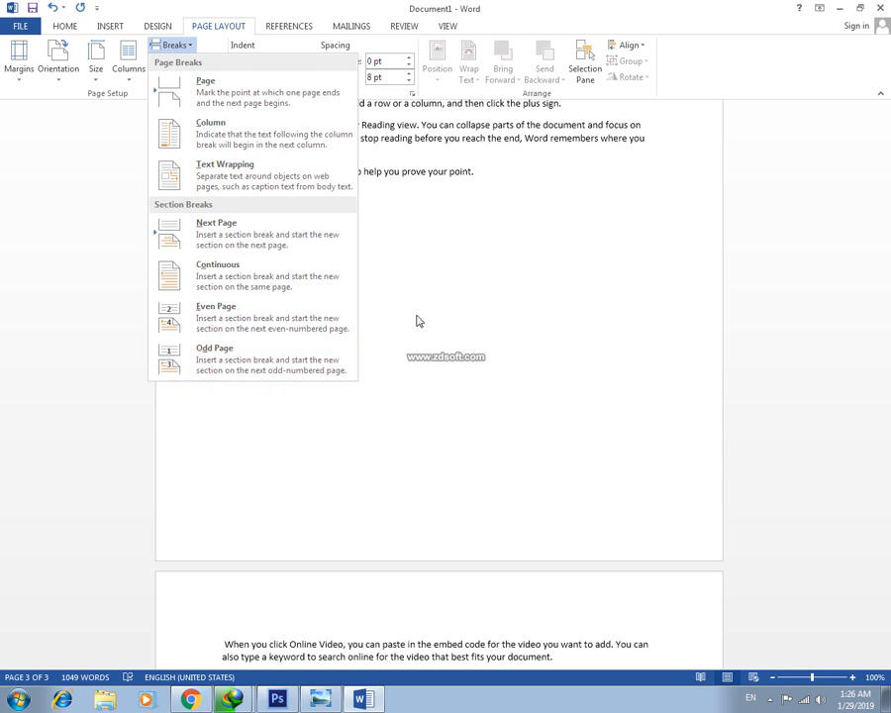
key(Escape)
Step: Undo the section break and delete the page break after "in the new Reading view." on the first page
key(BackSpace)
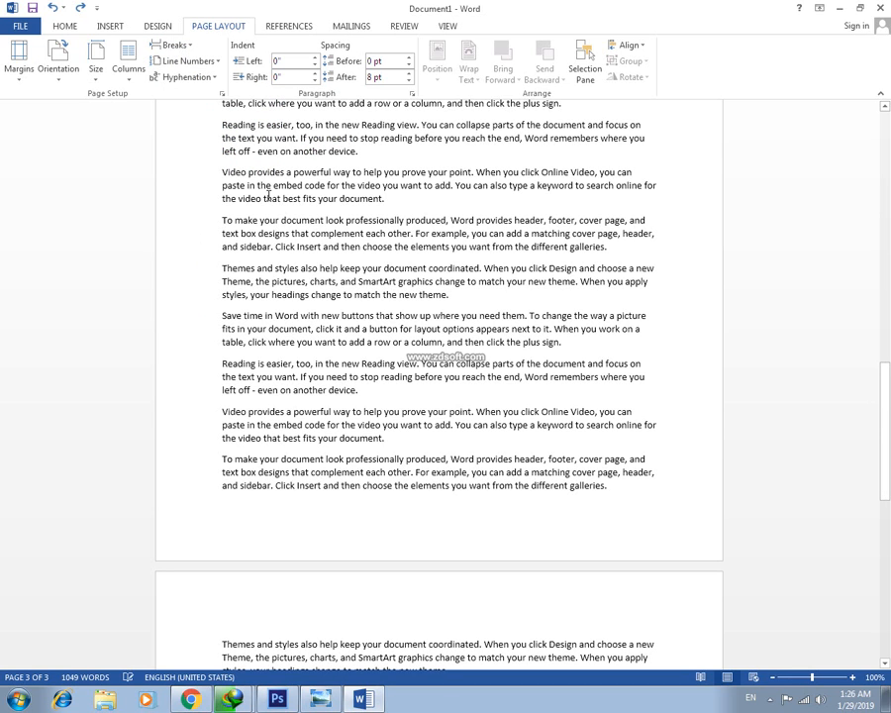
click(213, 66)
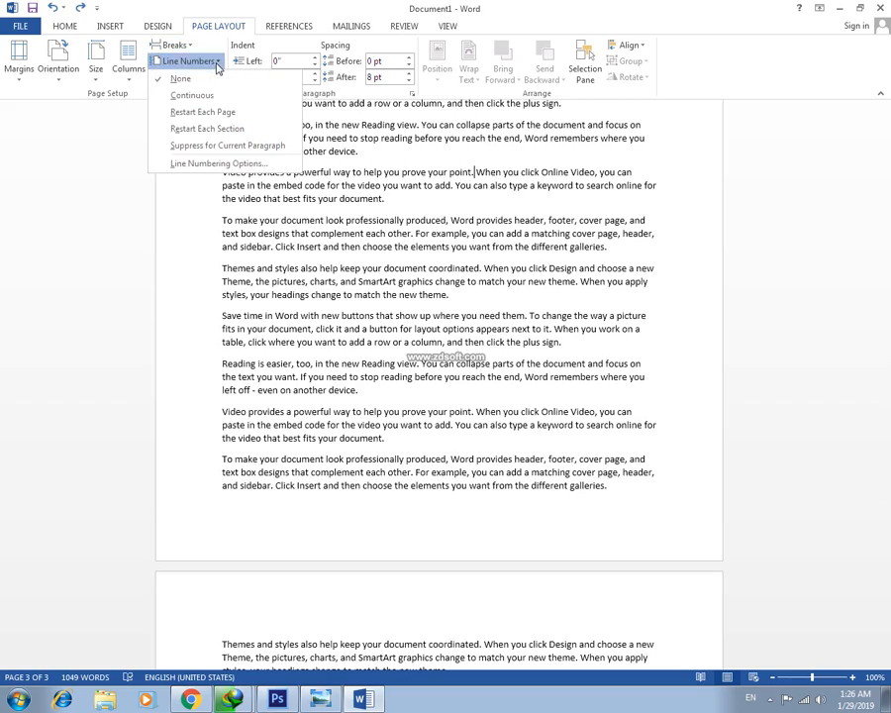
click(214, 65)
scroll(317, 263, up, 5)
scroll(319, 265, up, 15)
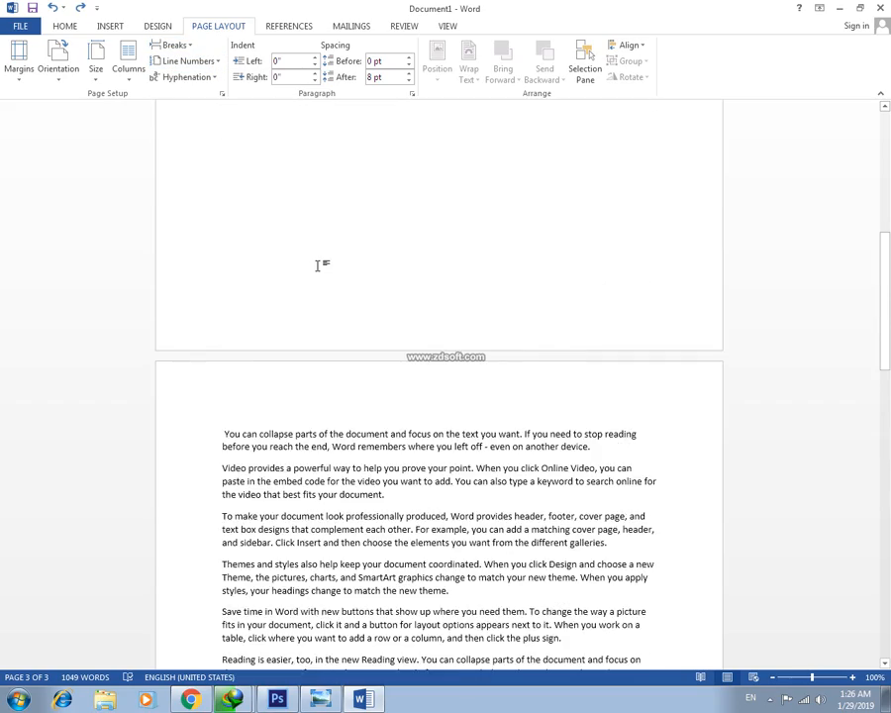
click(461, 373)
key(Delete)
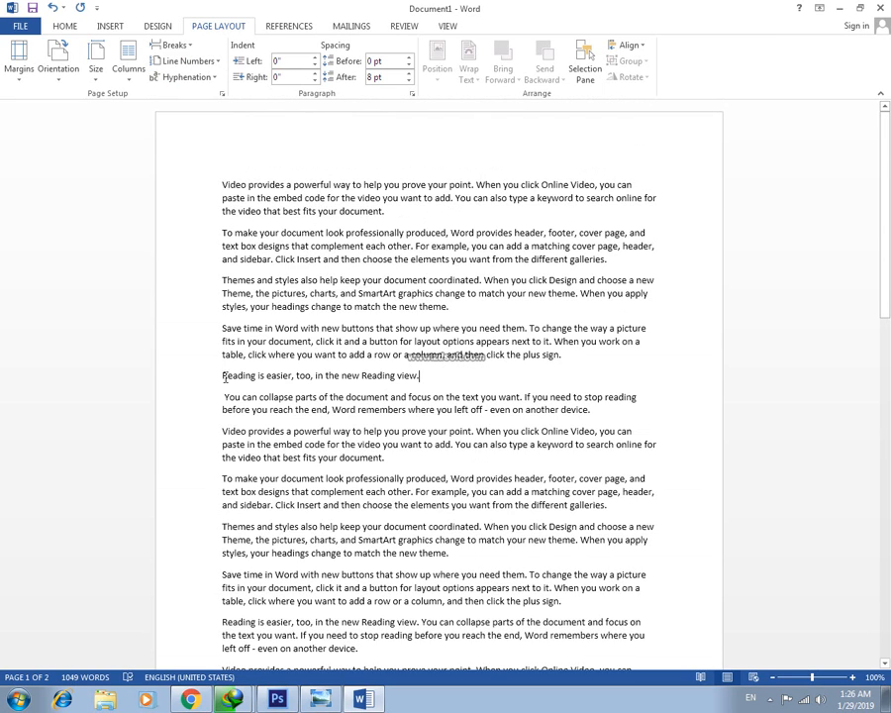
Step: Select the whole document and apply Continuous line numbers, checking the numbering across both pages
key(ctrl+a)
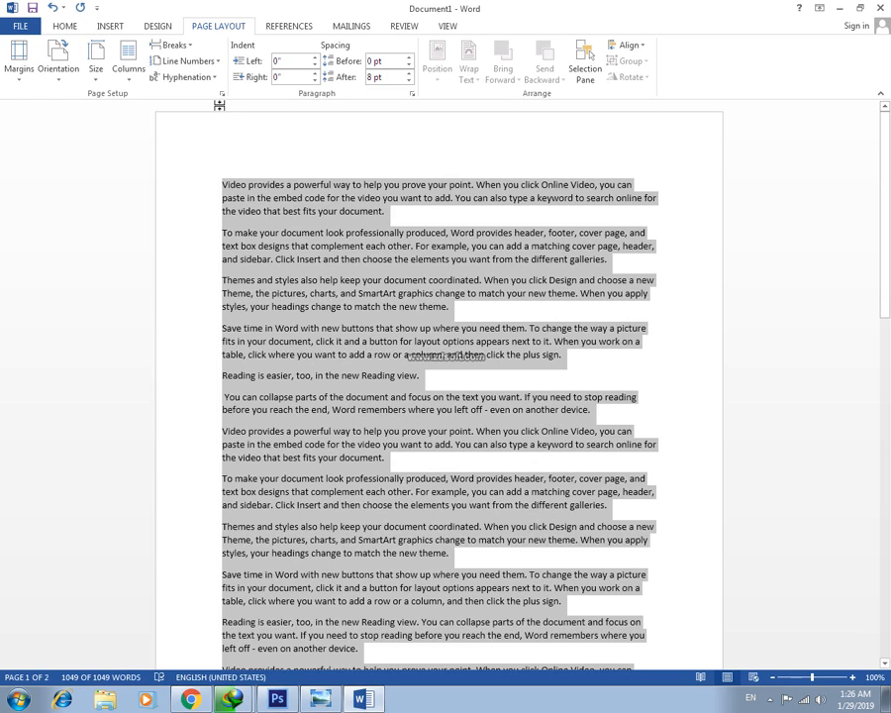
click(218, 61)
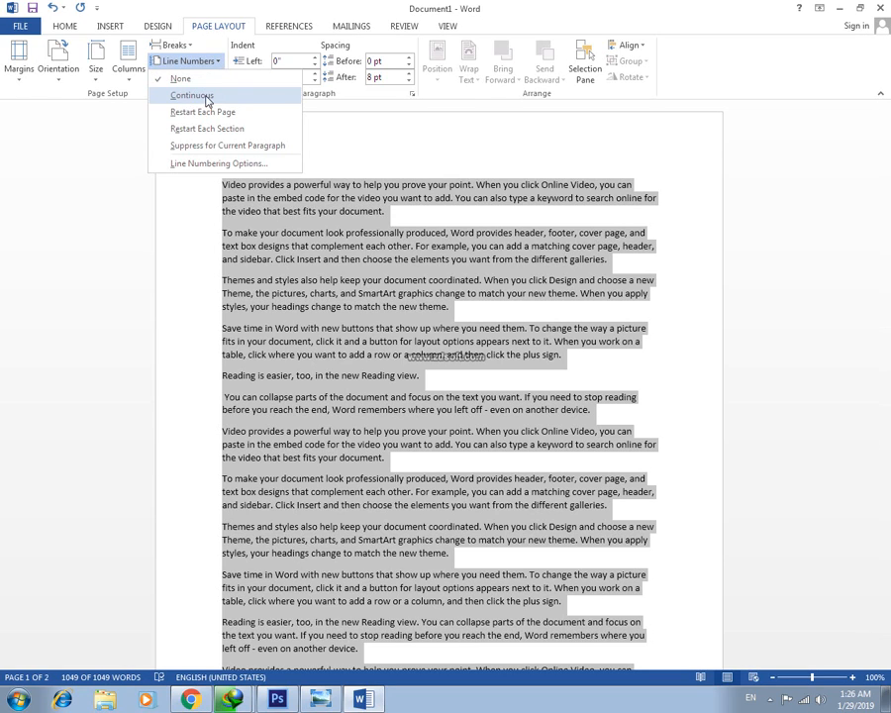
click(207, 99)
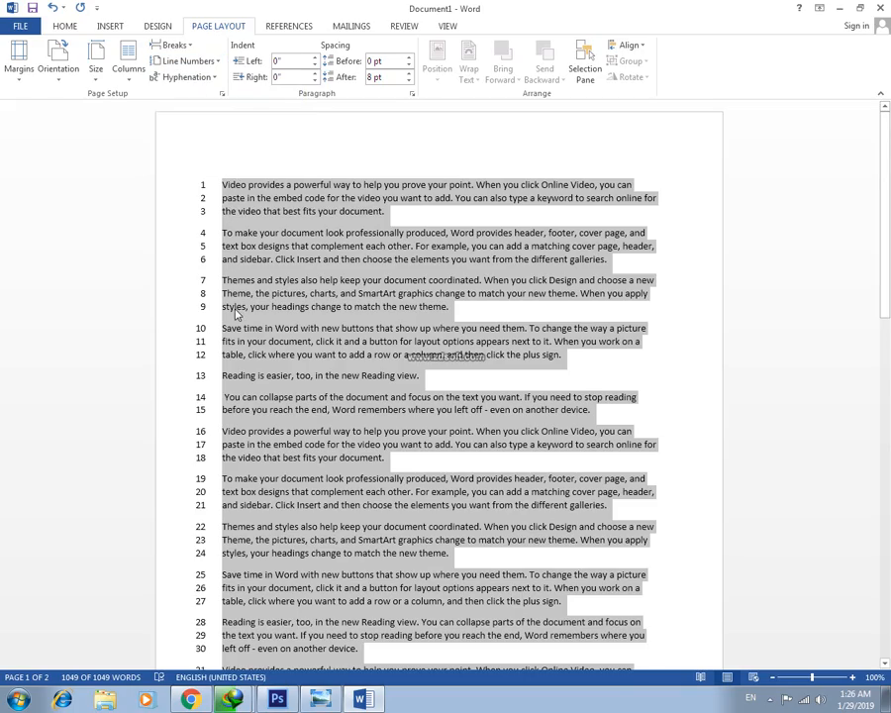
scroll(235, 314, down, 15)
scroll(233, 322, up, 10)
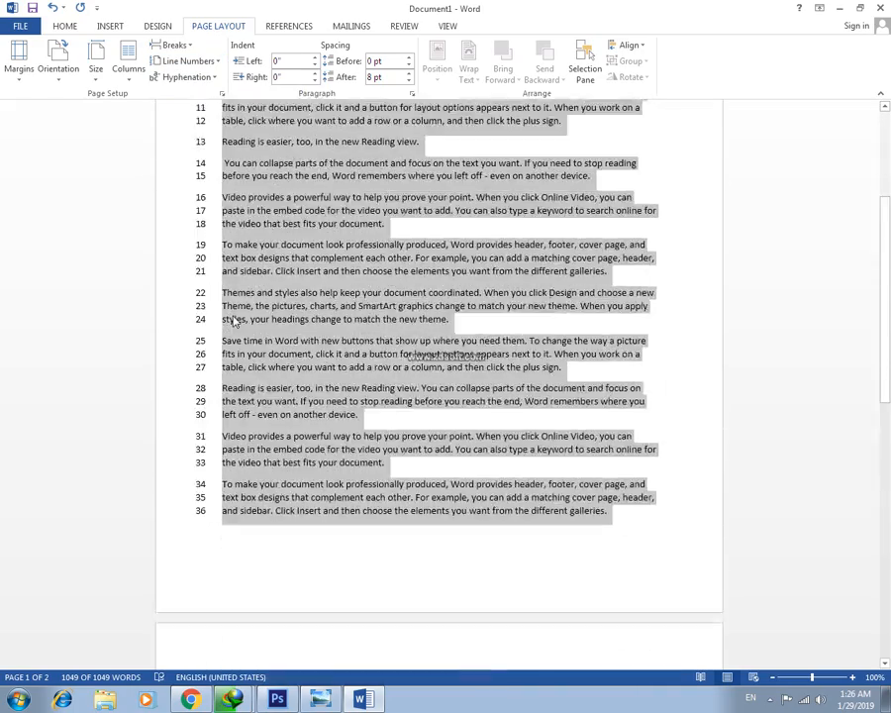
scroll(234, 322, up, 4)
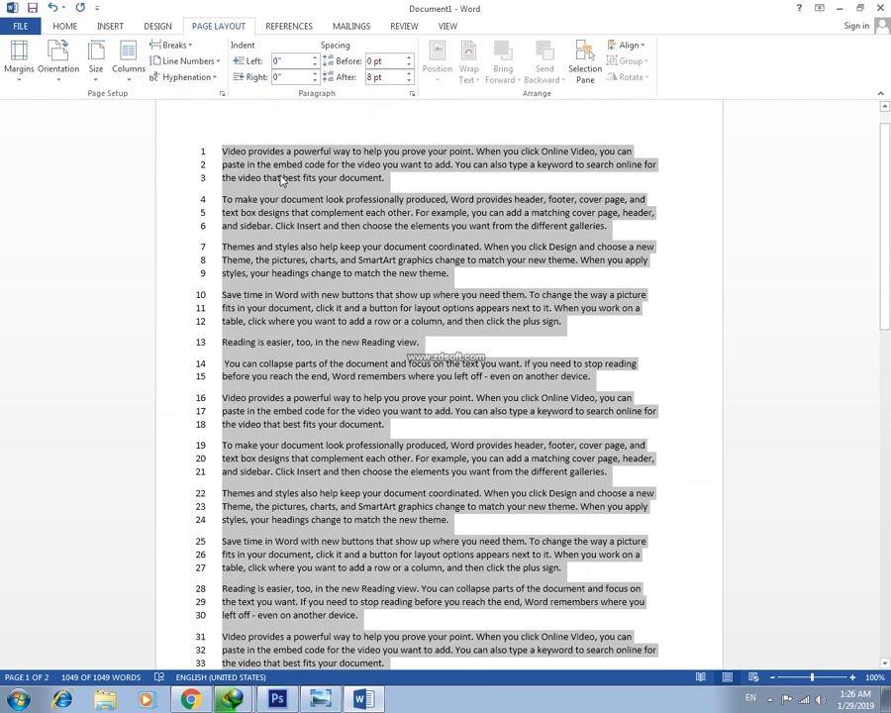
Step: Try to make the line numbers restart on each page and inspect the numbering across the page boundary
click(215, 65)
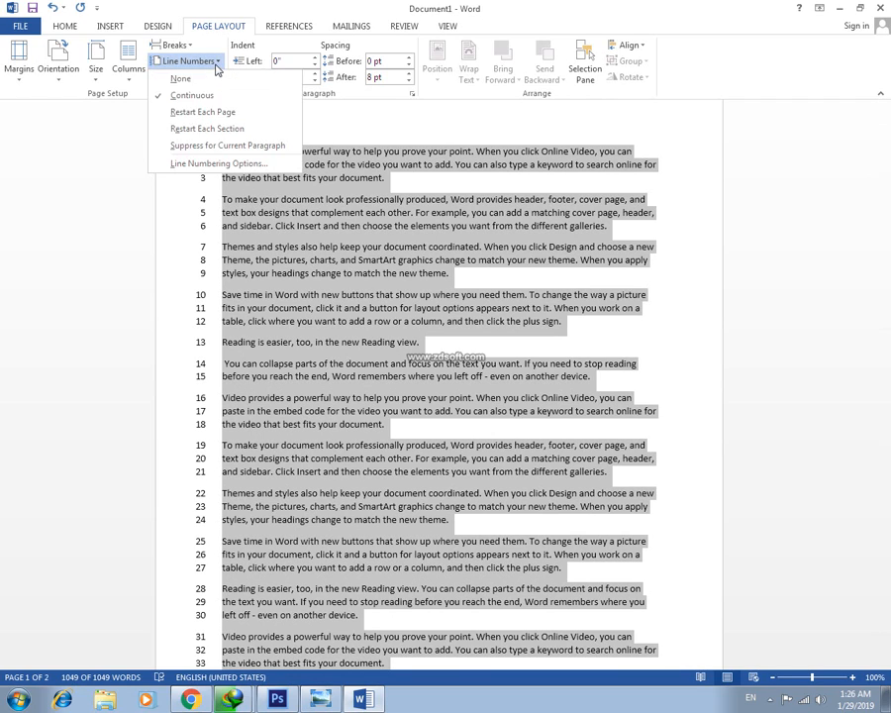
click(246, 115)
scroll(287, 227, down, 8)
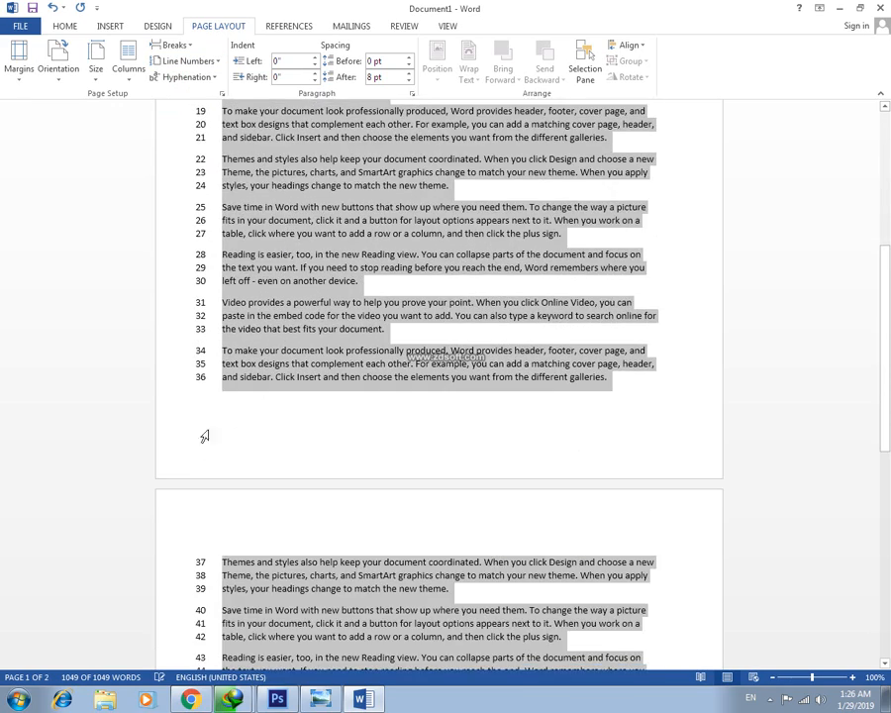
scroll(226, 507, down, 2)
scroll(226, 506, down, 4)
scroll(204, 374, up, 10)
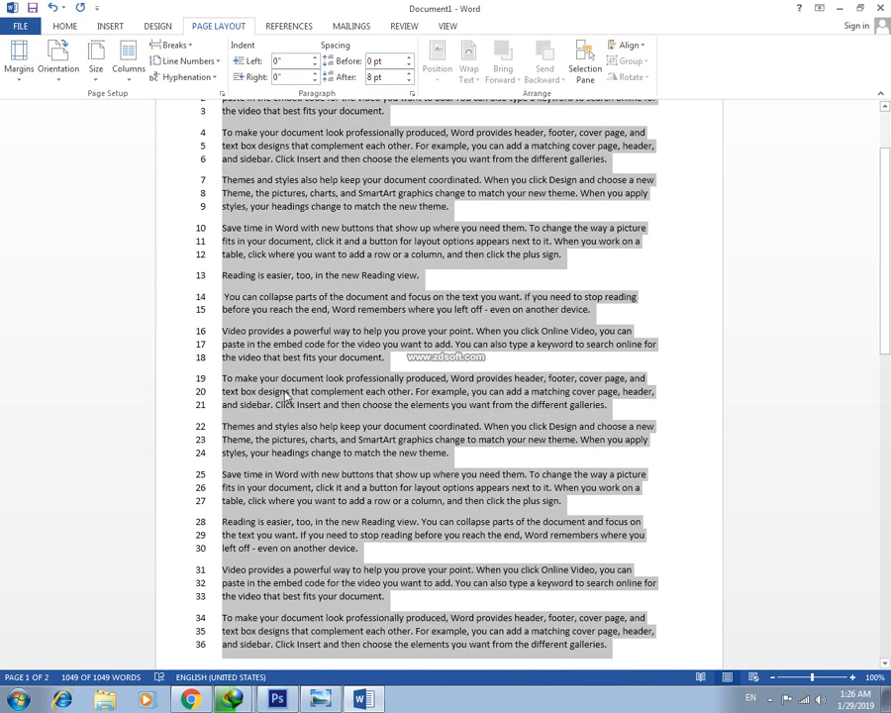
Step: Set the line numbering to Restart Each Page and check the numbers through the end of the second page
click(212, 61)
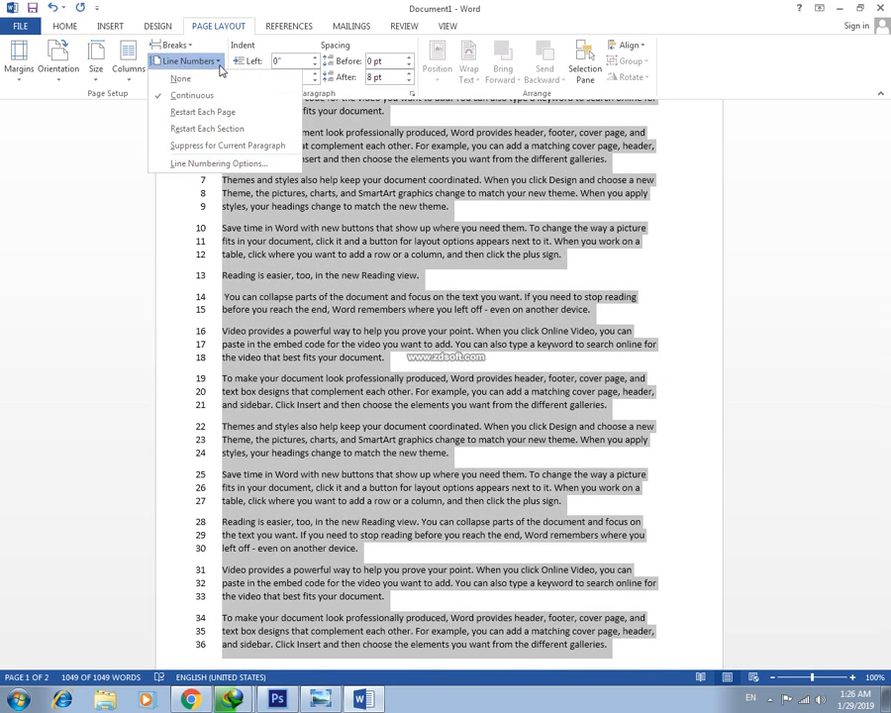
click(203, 112)
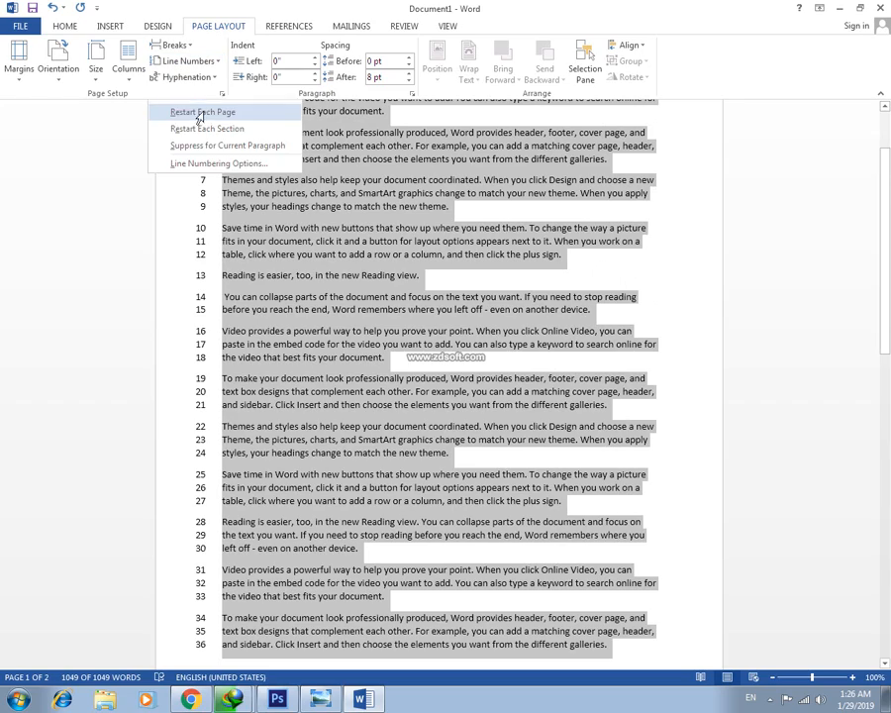
scroll(298, 254, down, 1)
click(296, 263)
scroll(296, 262, down, 4)
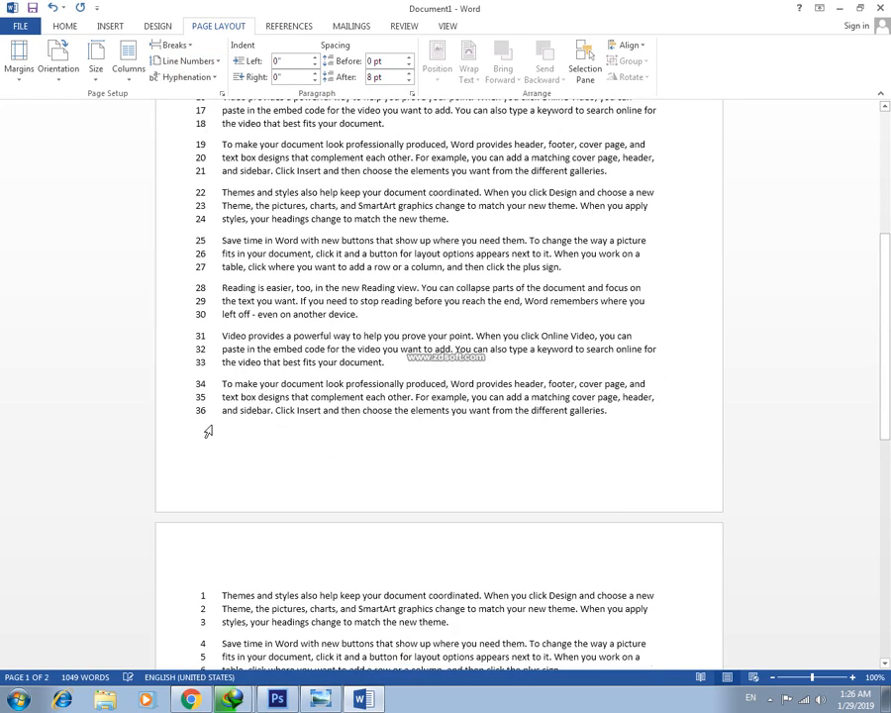
click(204, 479)
scroll(205, 479, down, 4)
click(217, 385)
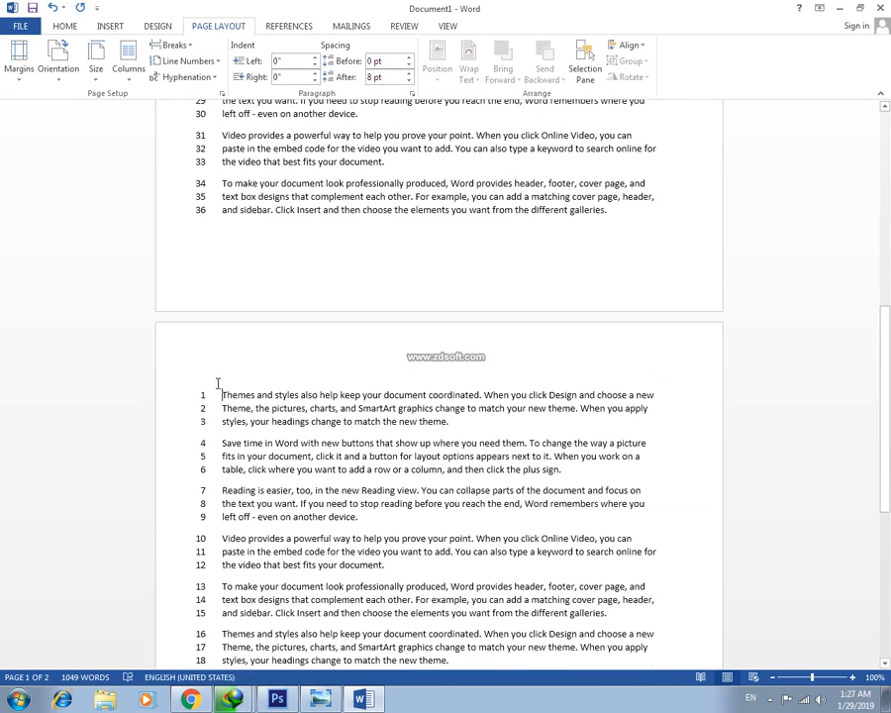
scroll(222, 430, down, 8)
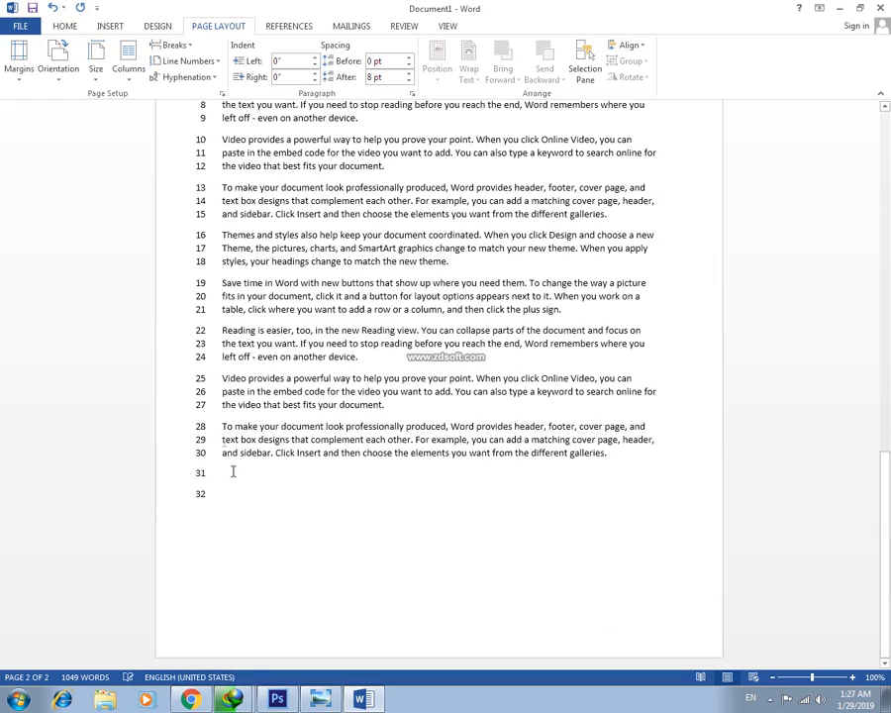
scroll(230, 529, up, 10)
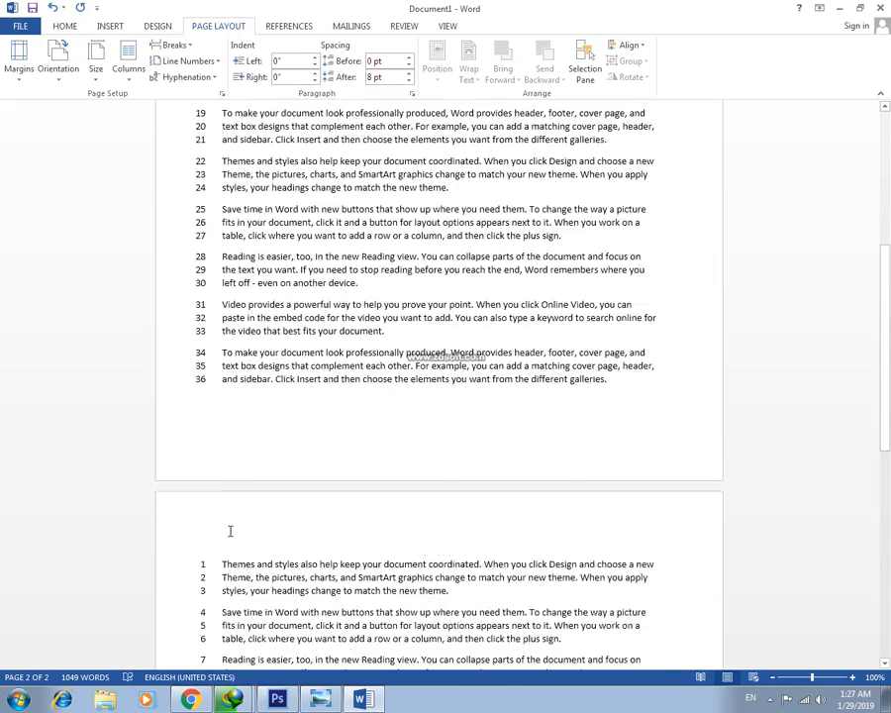
scroll(230, 531, up, 6)
Step: Select the whole document again and set its line numbering to Continuous
key(ctrl+a)
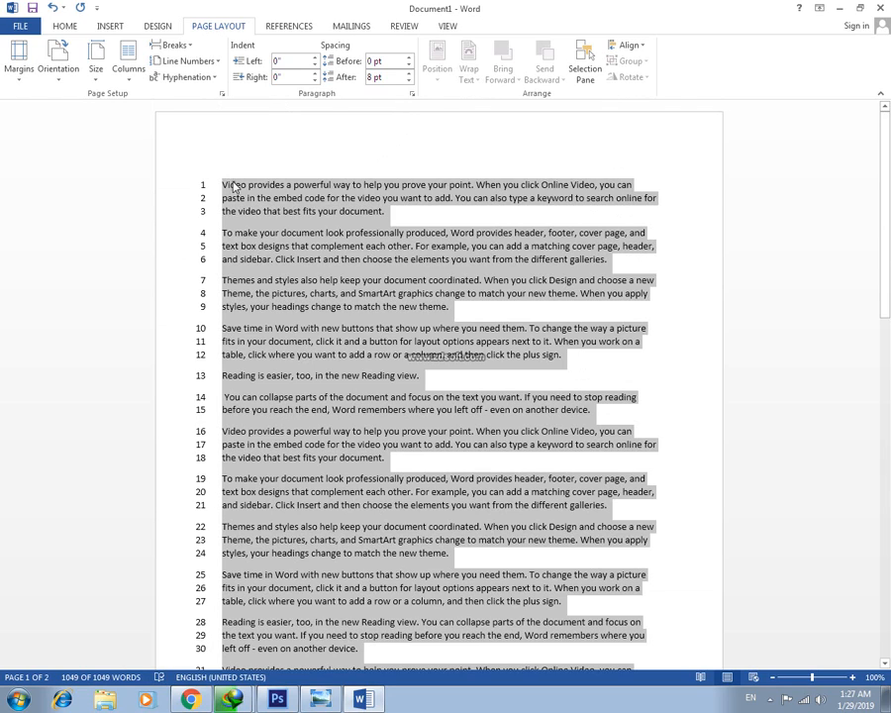
click(198, 61)
click(208, 94)
scroll(294, 308, down, 15)
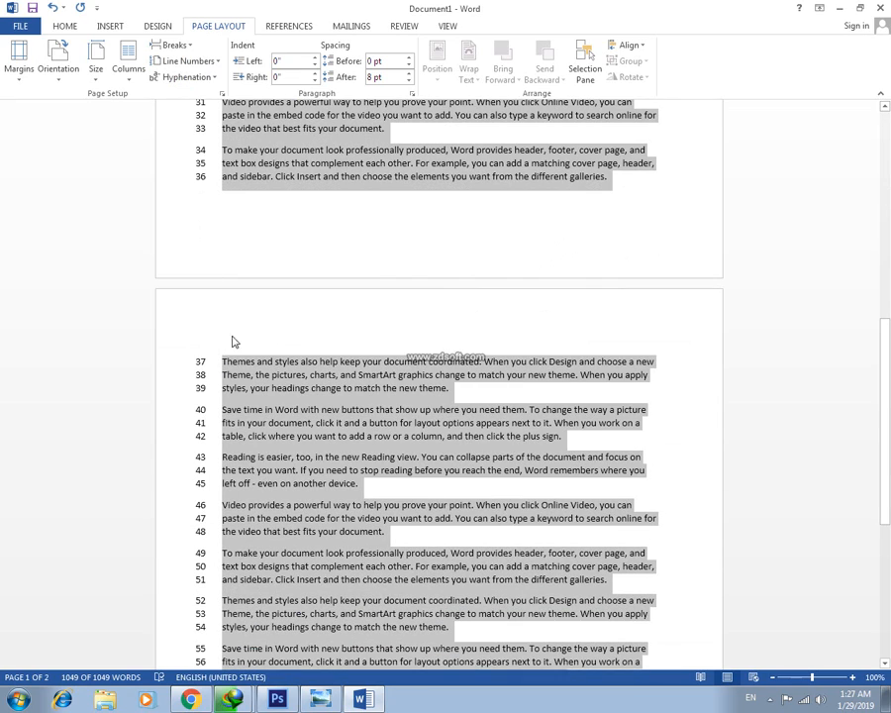
click(211, 63)
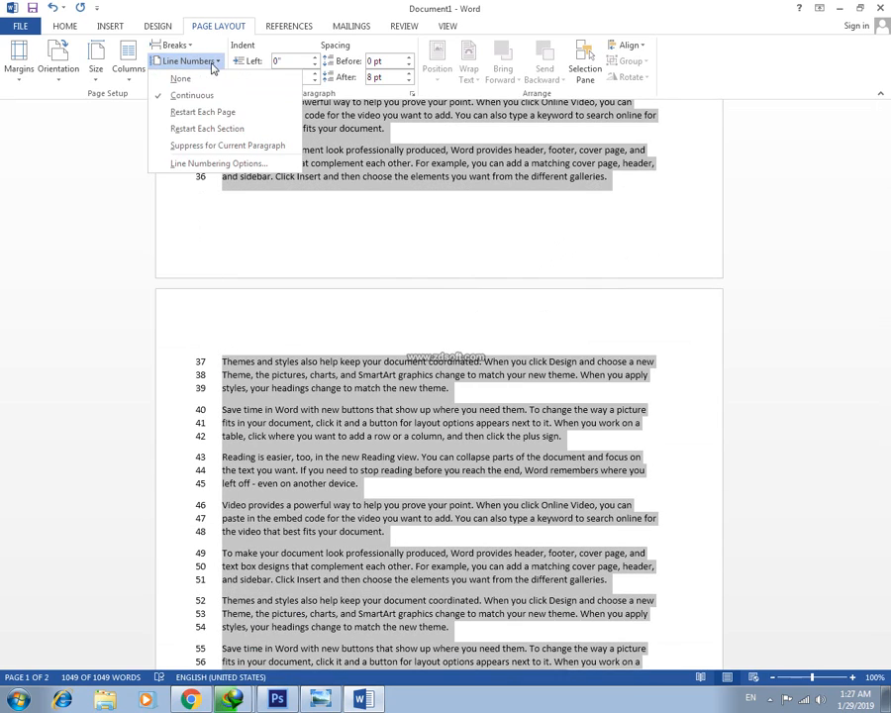
click(262, 14)
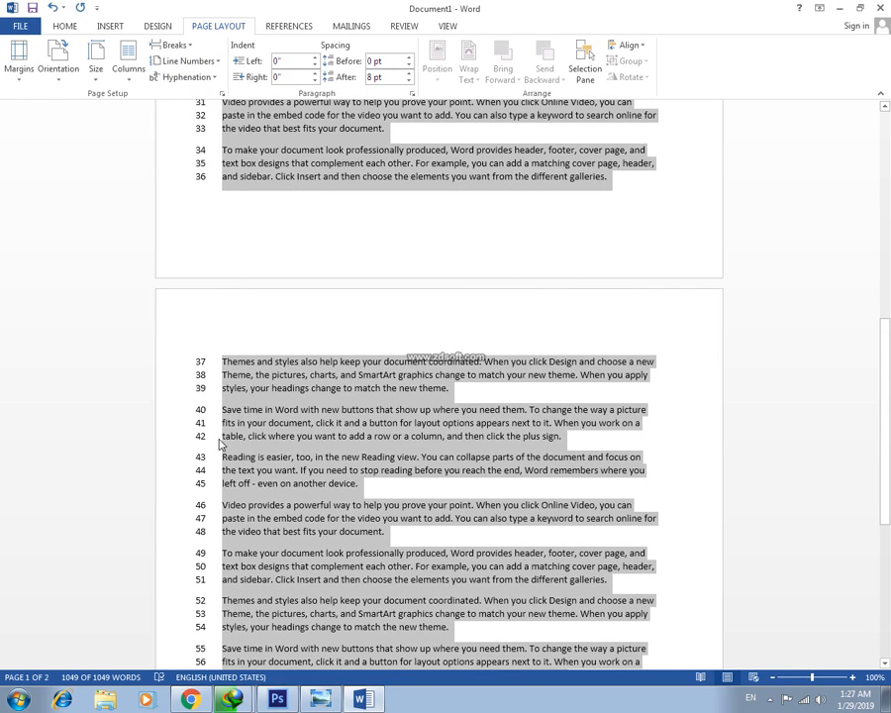
Step: Set the selected text's line numbering to Restart Each Section and check the numbers on the second page
click(220, 63)
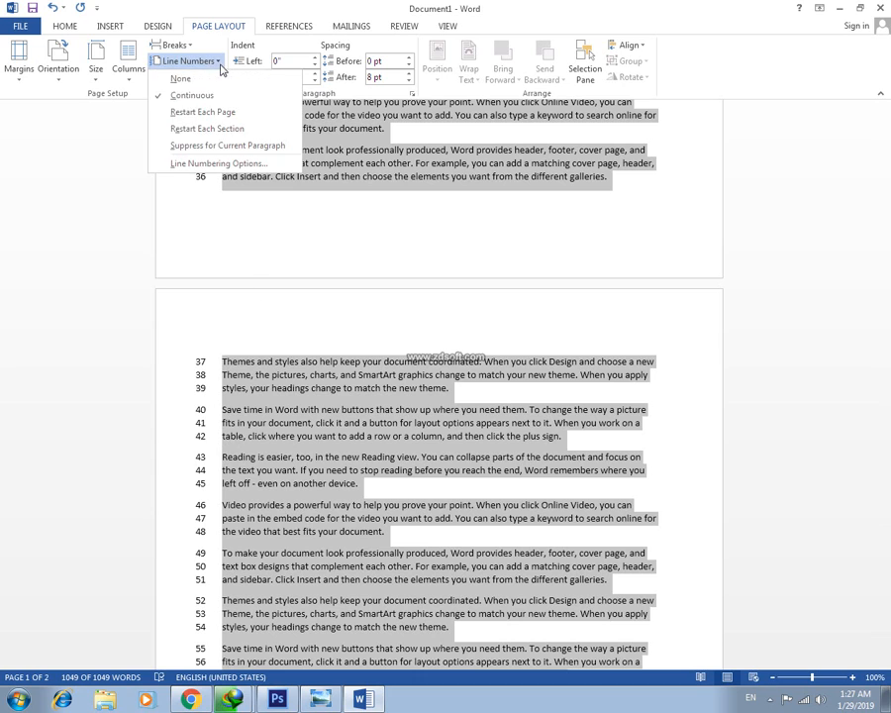
click(180, 129)
scroll(234, 262, down, 2)
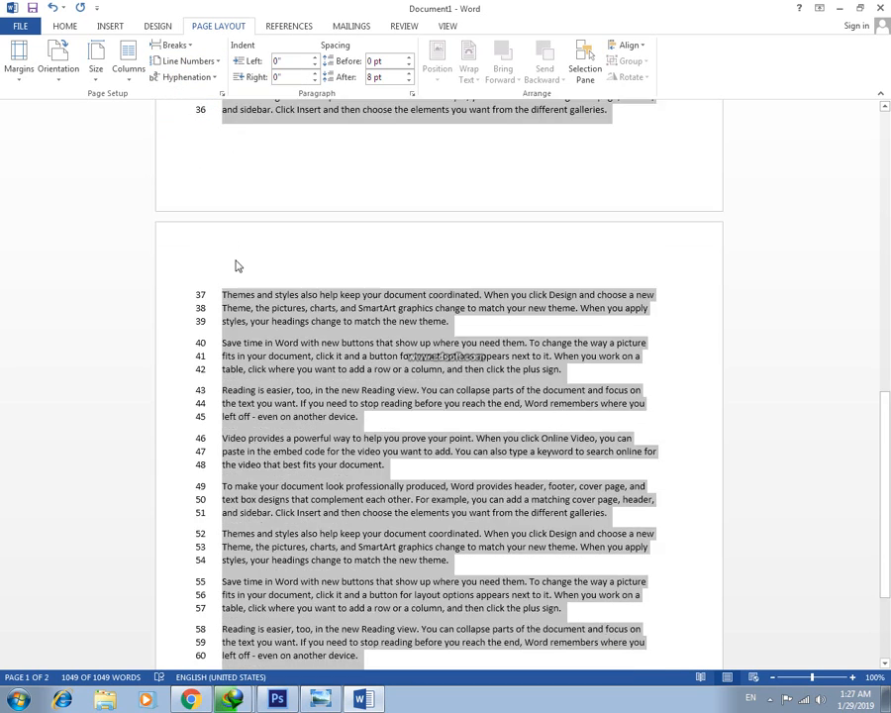
scroll(234, 260, up, 2)
Step: Suppress line numbers for all the selected paragraphs with Suppress for Current Paragraph
click(218, 62)
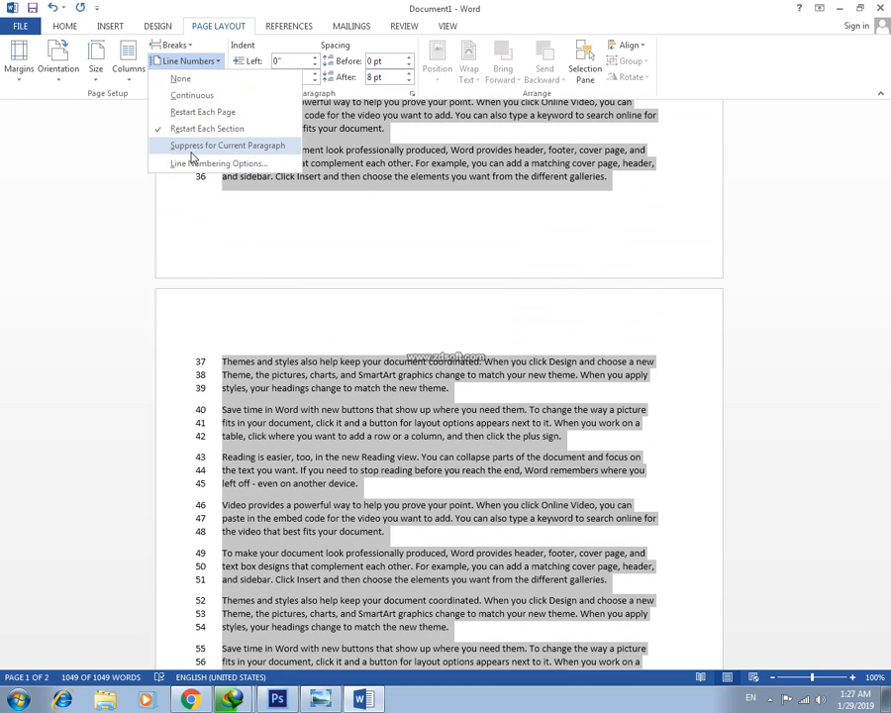
click(264, 148)
scroll(406, 331, up, 10)
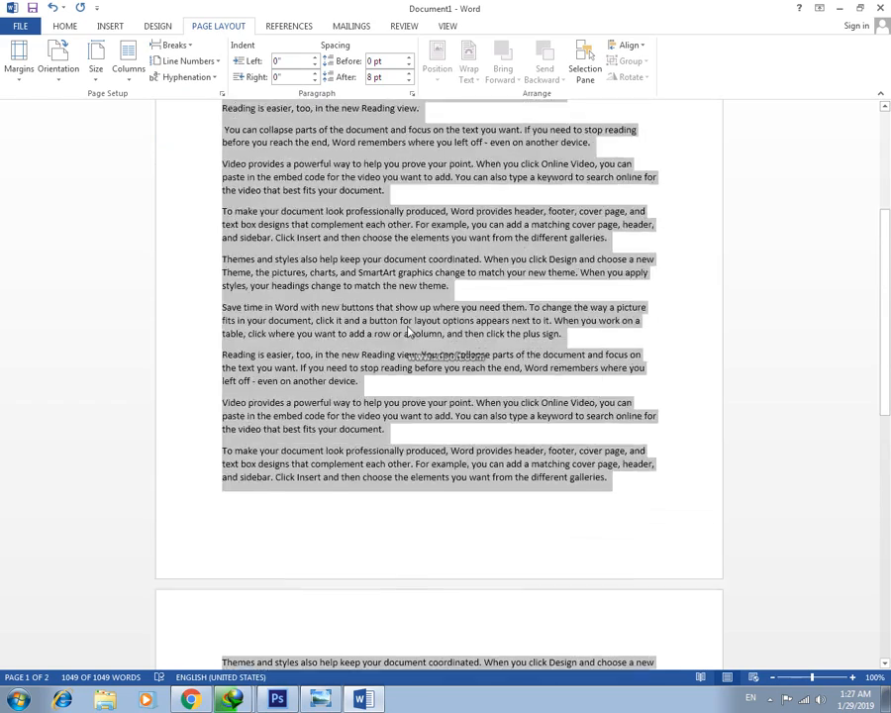
Step: Turn off Suppress for Current Paragraph for the first paragraph only
click(222, 185)
drag(221, 185, 391, 225)
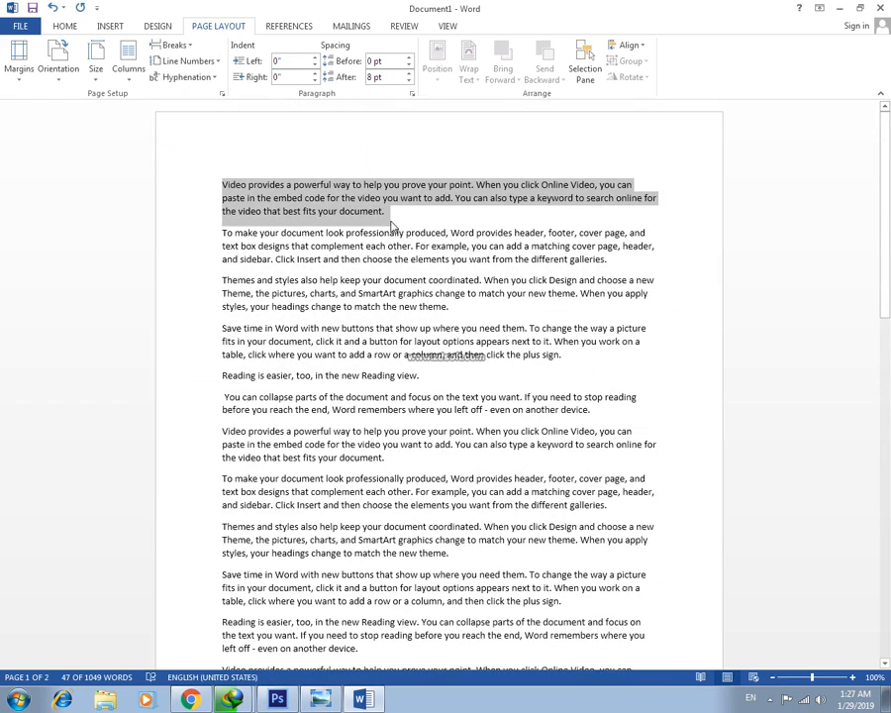
click(213, 64)
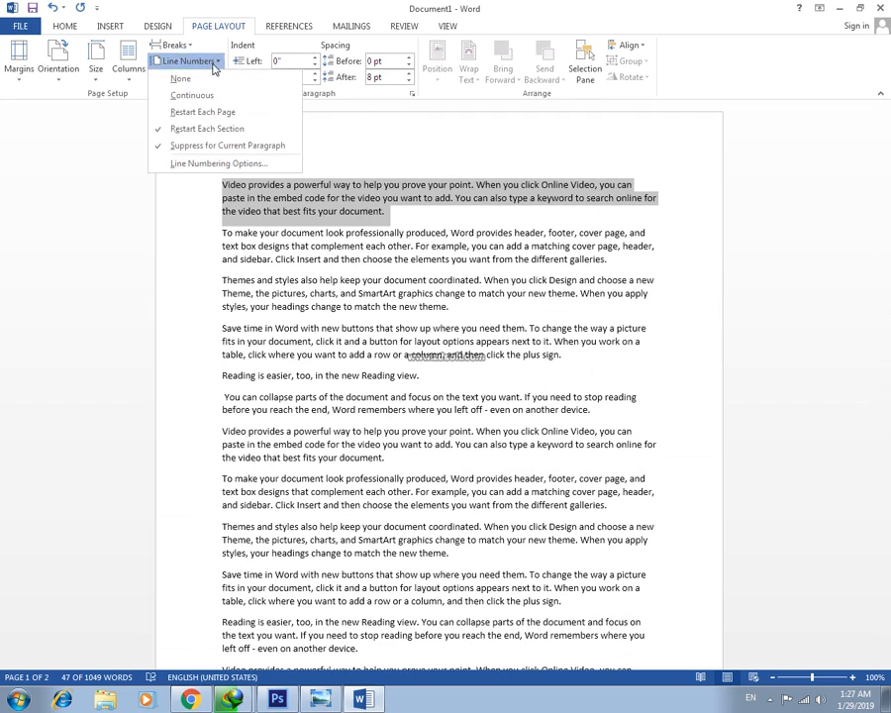
click(198, 145)
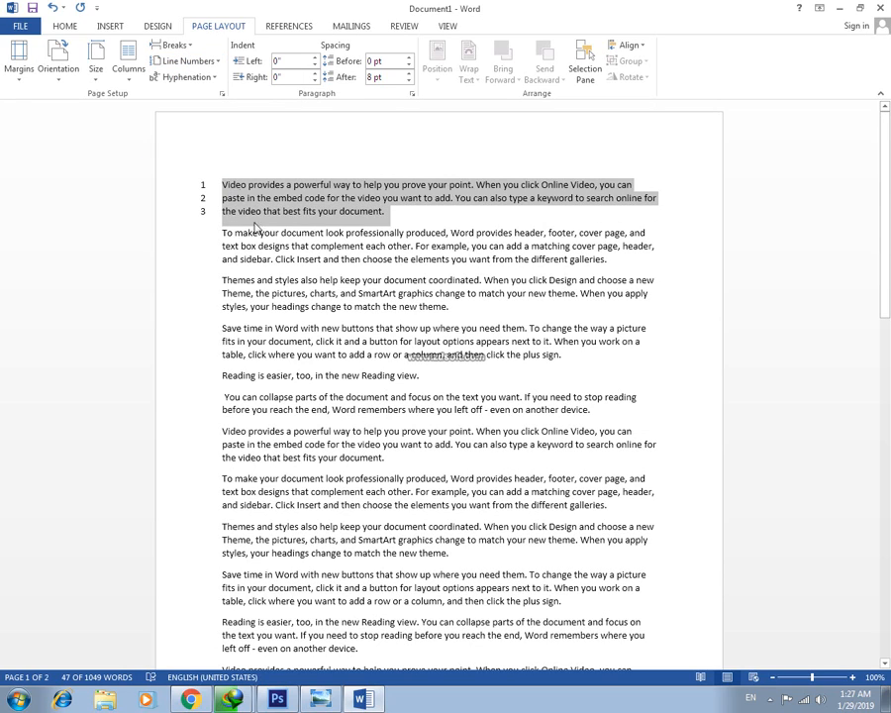
click(258, 262)
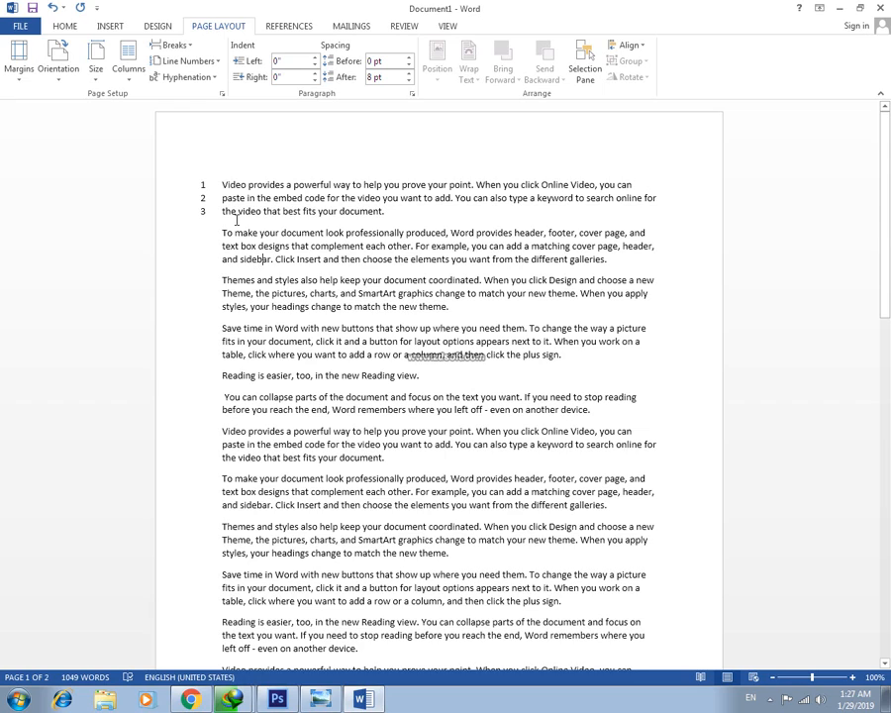
Step: Select the whole document, set its line numbering to Continuous and turn off Suppress for Current Paragraph
key(ctrl+a)
click(184, 61)
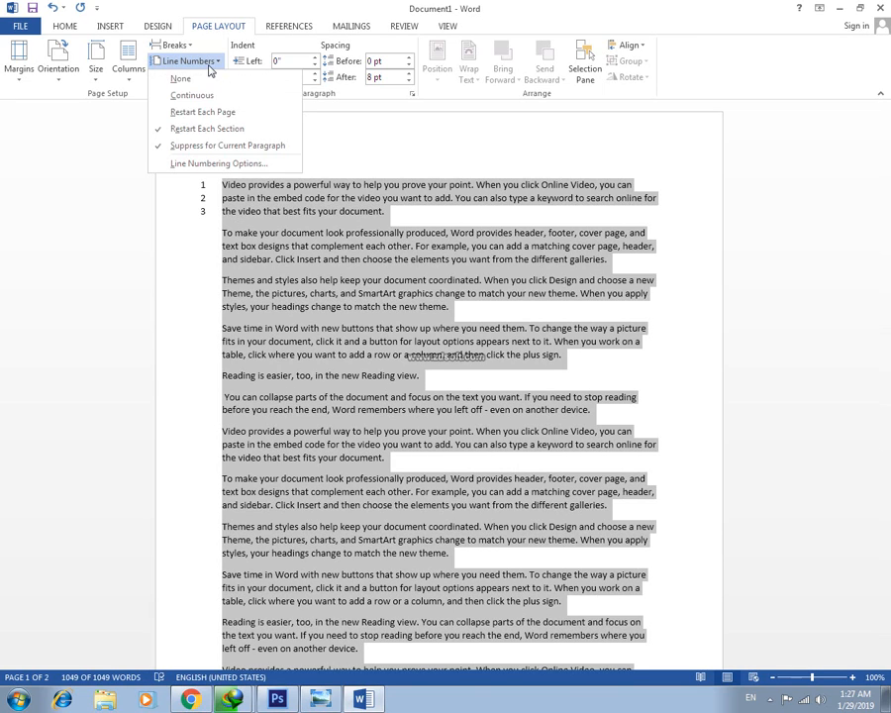
click(210, 112)
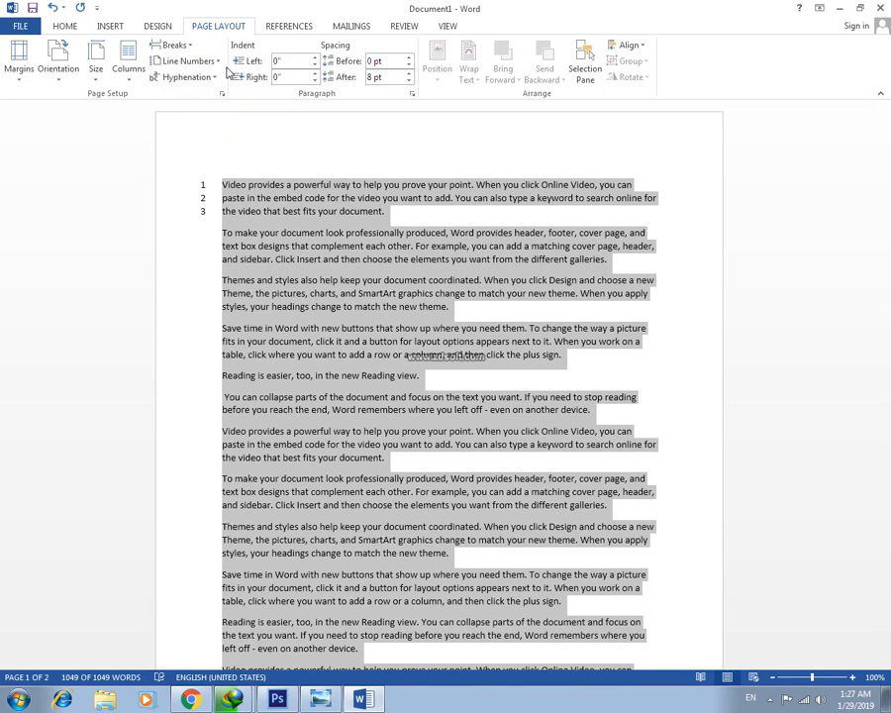
click(217, 61)
click(198, 144)
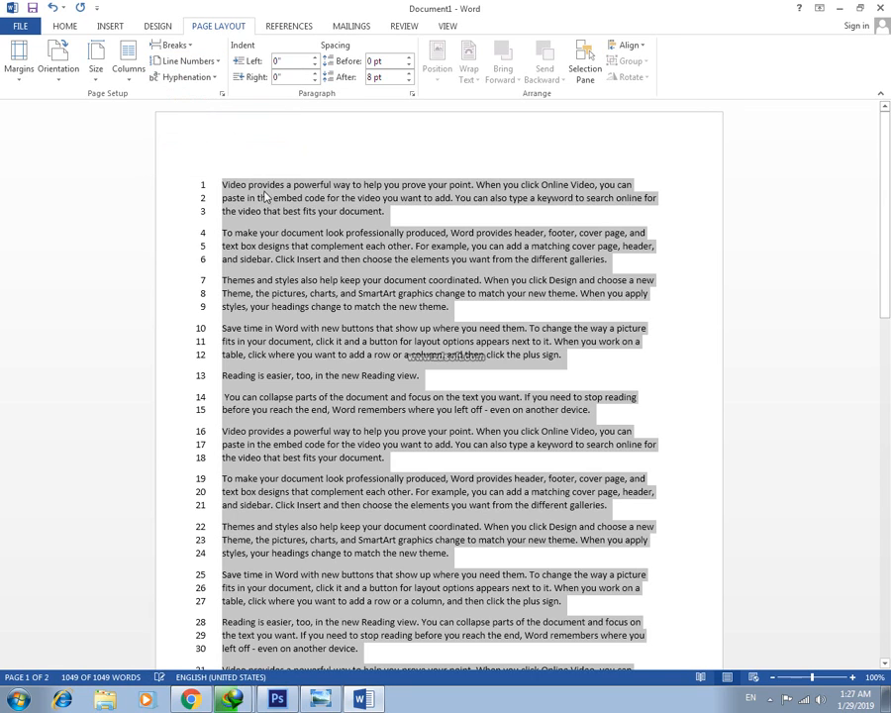
Step: Suppress line numbers for the first "Save time in Word" paragraph and check the numbering around it
scroll(265, 196, down, 2)
drag(224, 262, 570, 286)
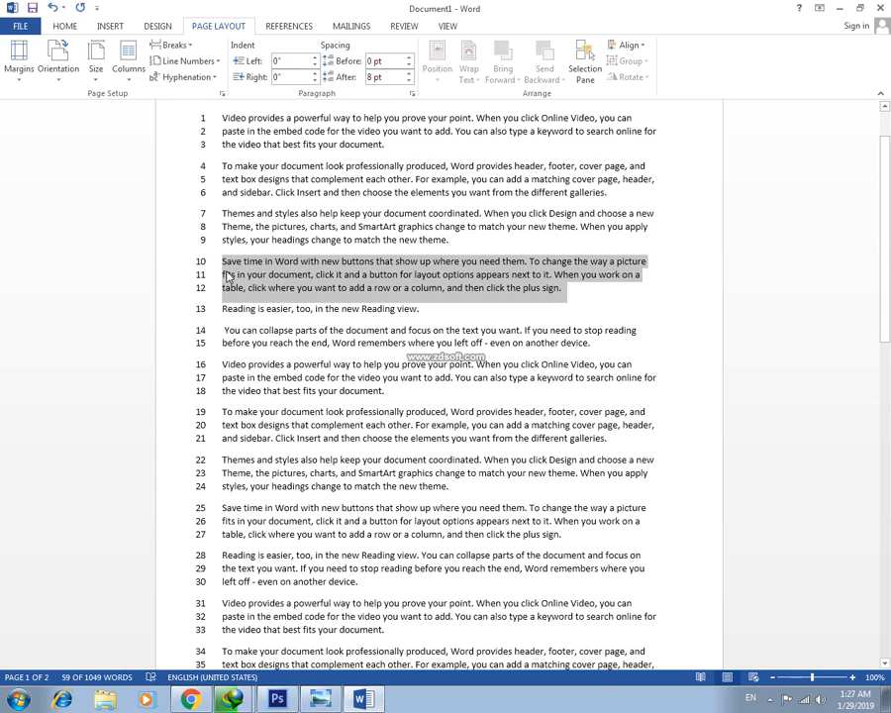
click(217, 63)
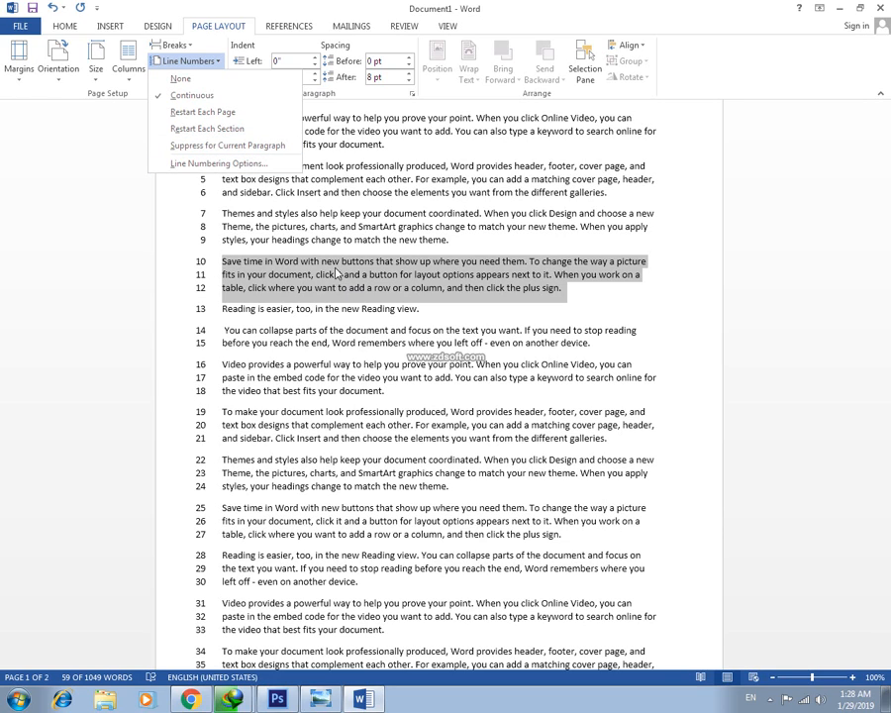
click(227, 145)
click(224, 283)
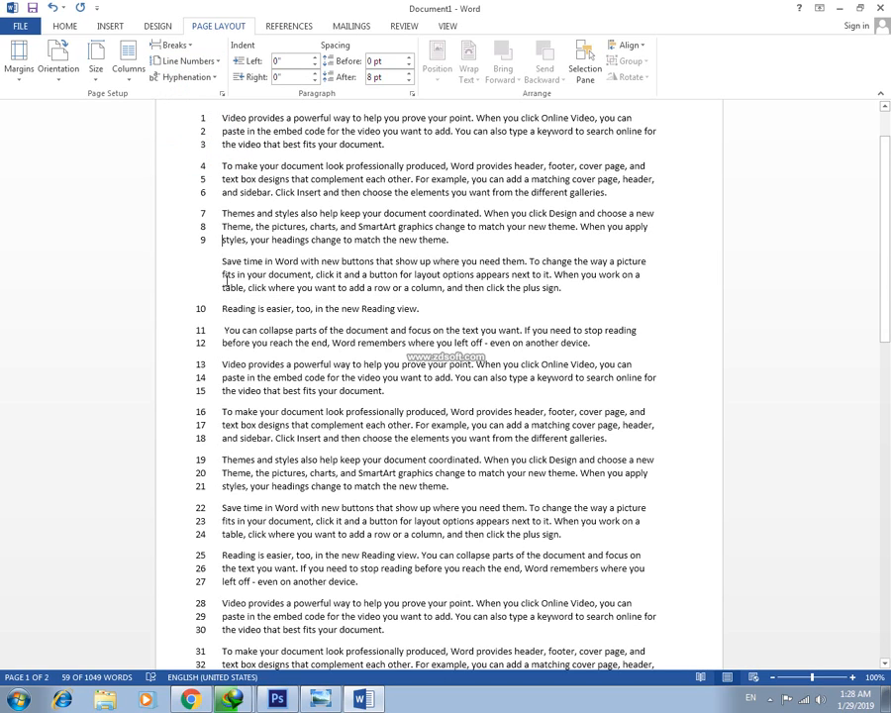
drag(223, 260, 562, 288)
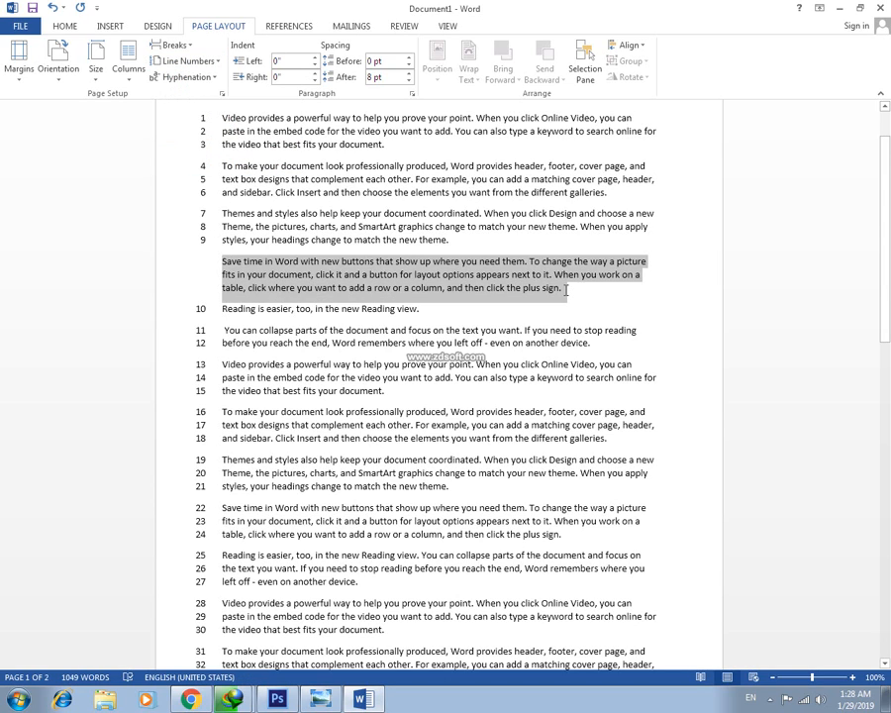
click(217, 311)
Step: Suppress line numbers for the second "Themes and styles" paragraph on the first page and check it
scroll(218, 311, down, 3)
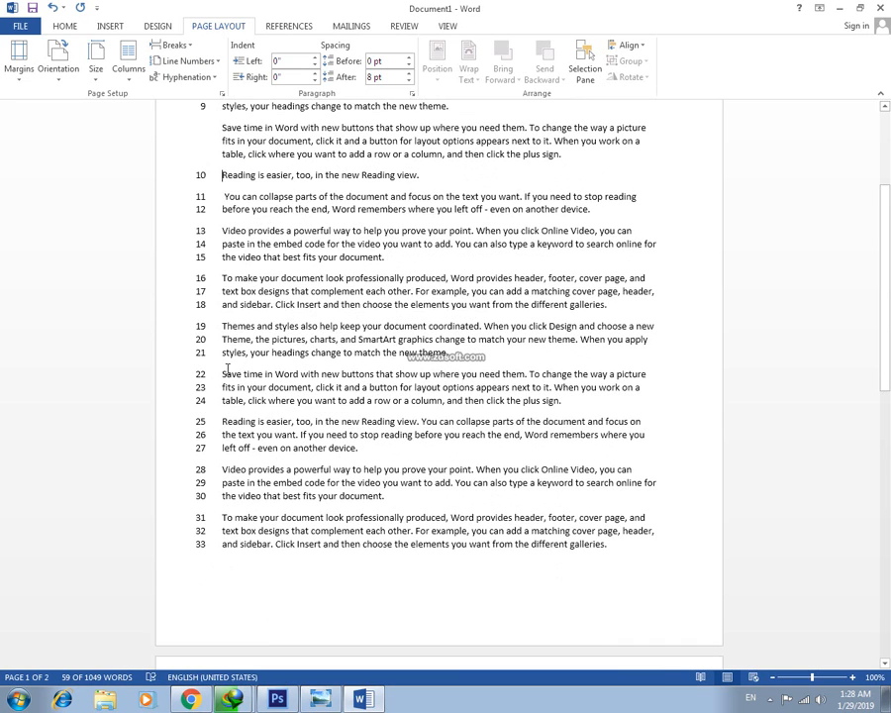
drag(224, 326, 451, 354)
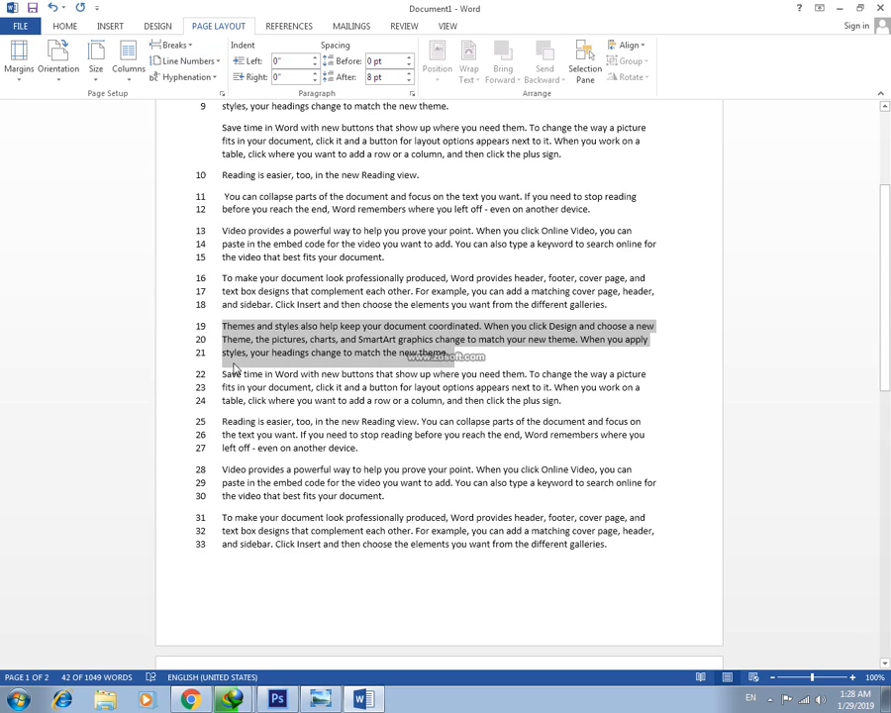
click(188, 61)
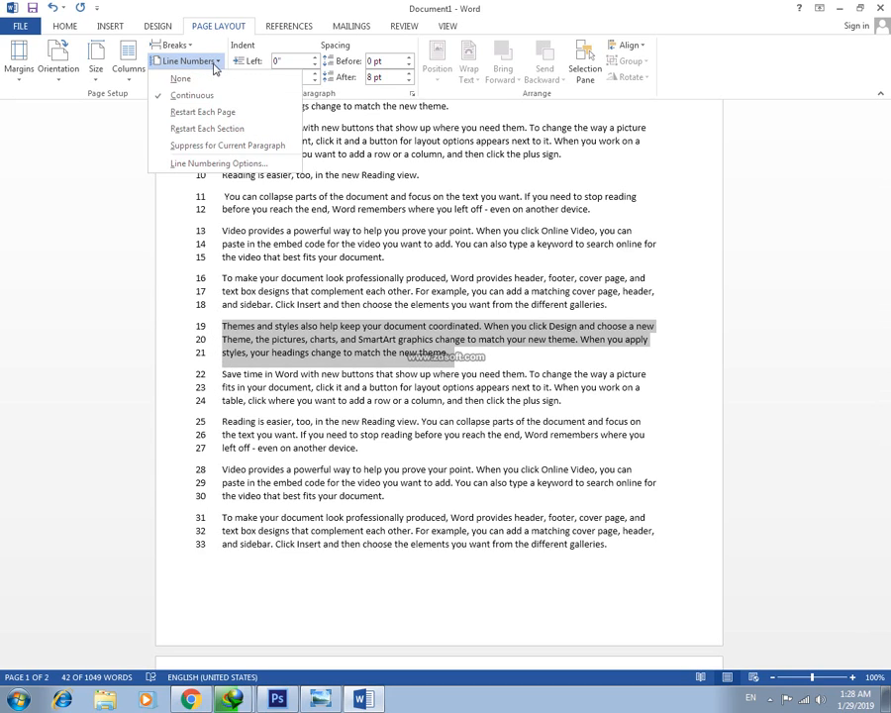
click(222, 147)
click(218, 305)
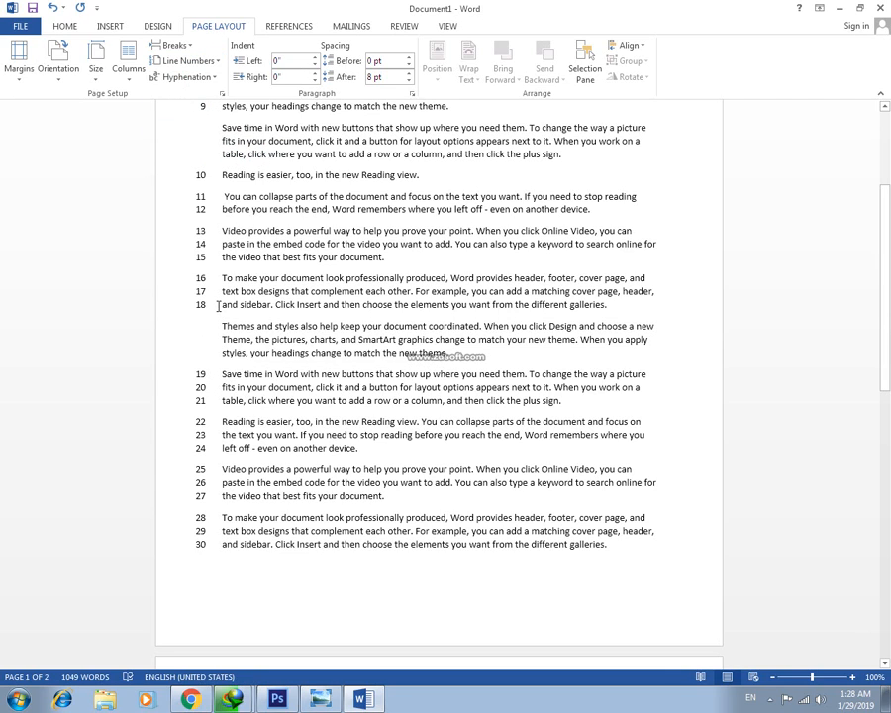
triple_click(230, 351)
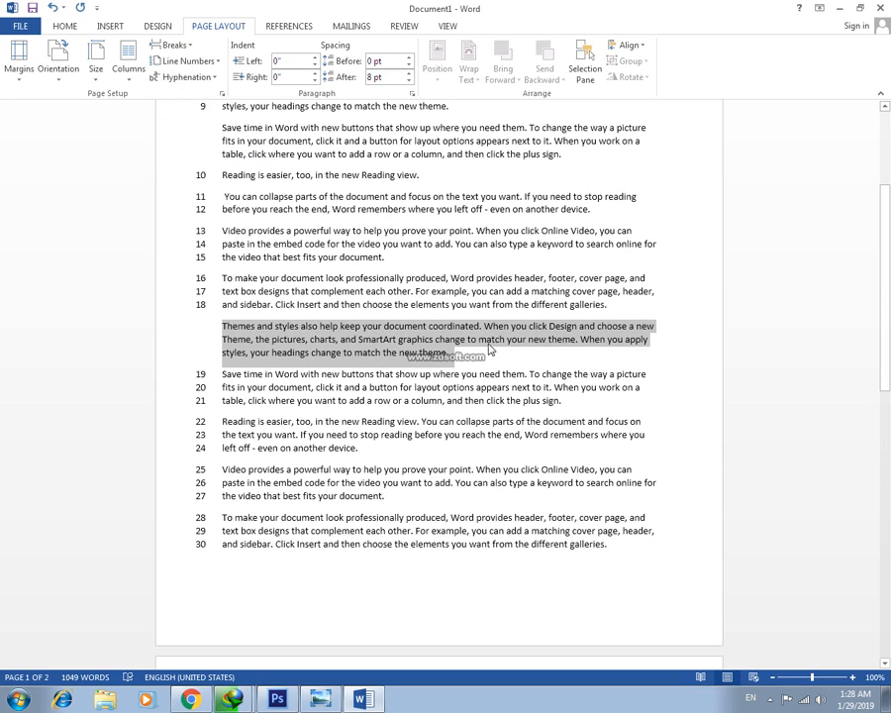
Step: Through the line numbering options, set the whole document's section direction to Right-to-left
click(213, 63)
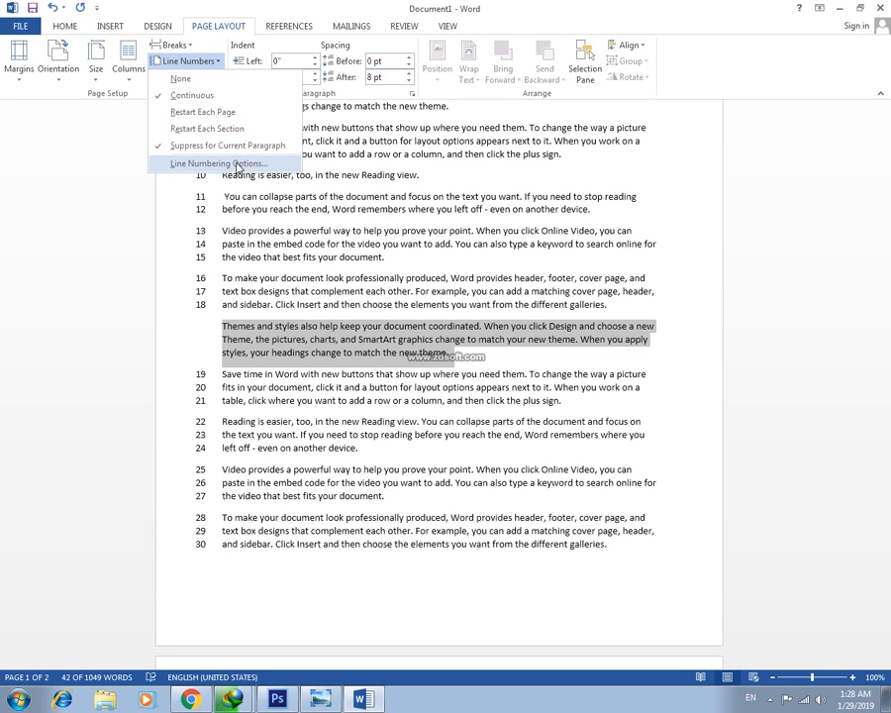
click(169, 165)
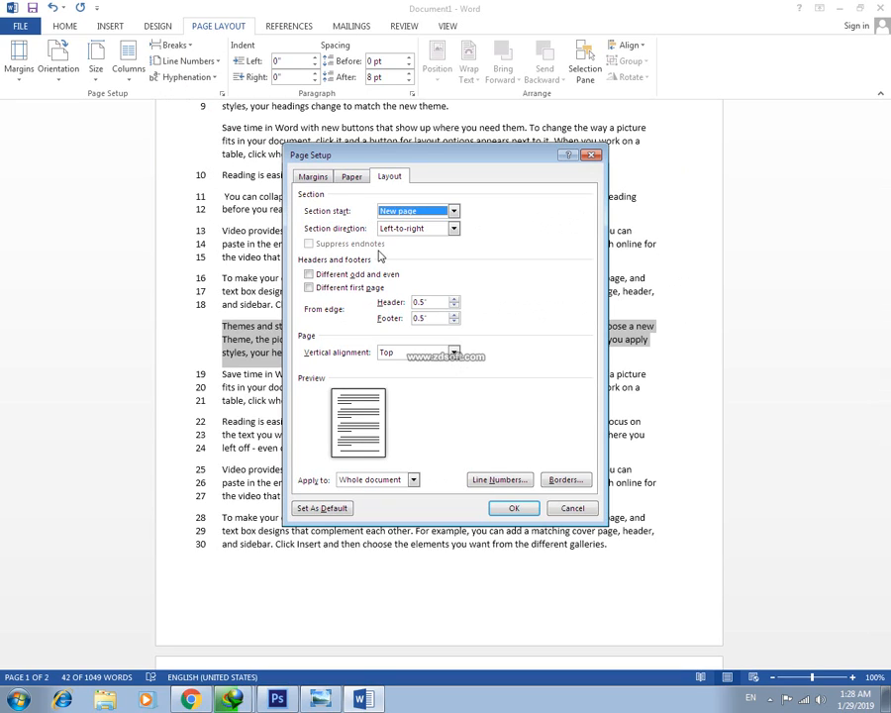
click(454, 229)
click(411, 238)
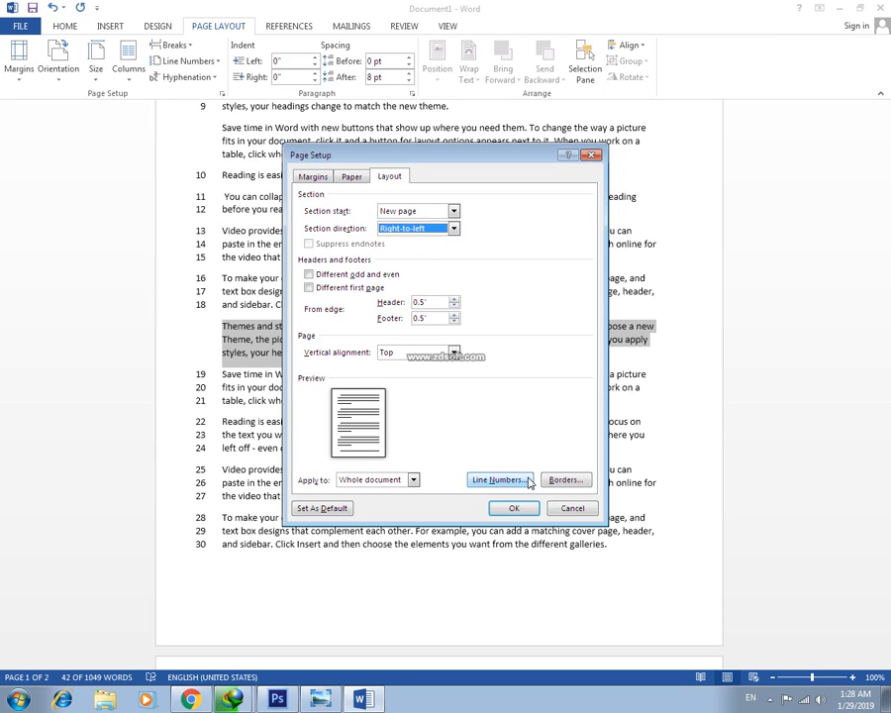
click(513, 507)
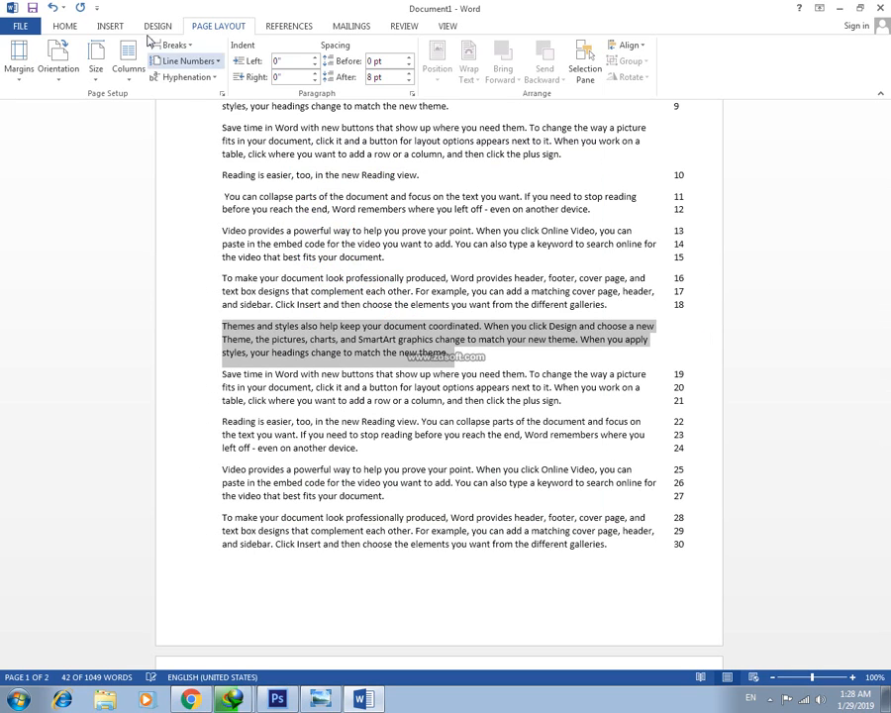
Step: In the line numbering options, set the section direction to Left-to-right and the header distance from the edge to 0.6"
click(202, 60)
click(226, 164)
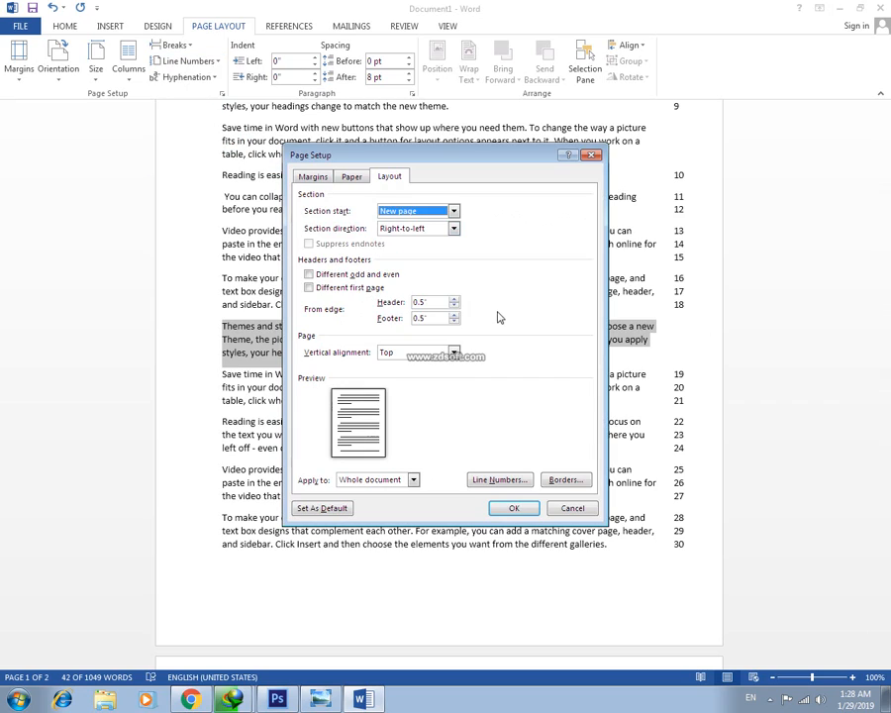
click(454, 229)
click(421, 247)
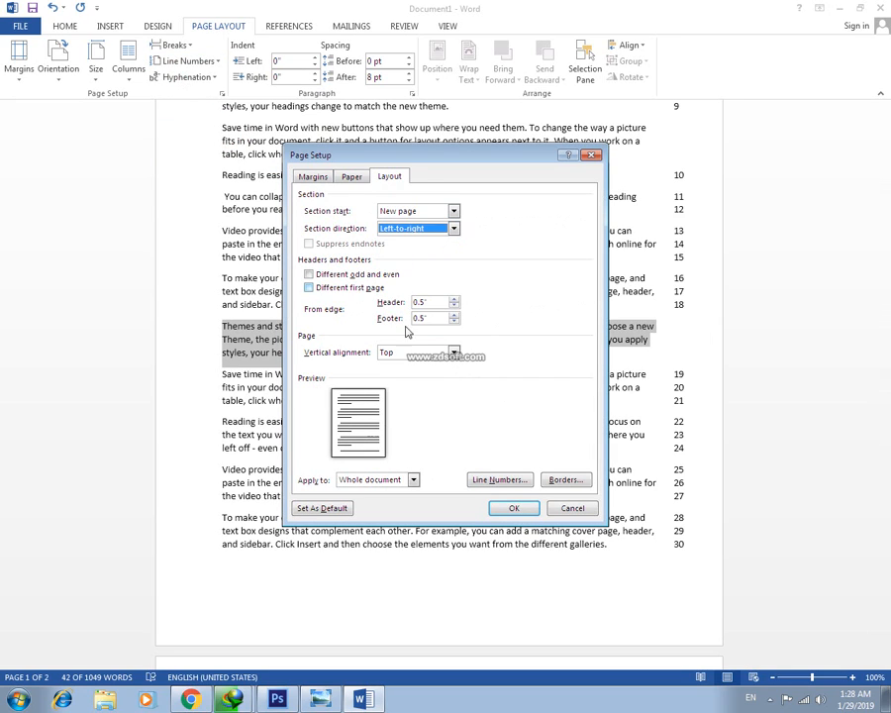
click(454, 302)
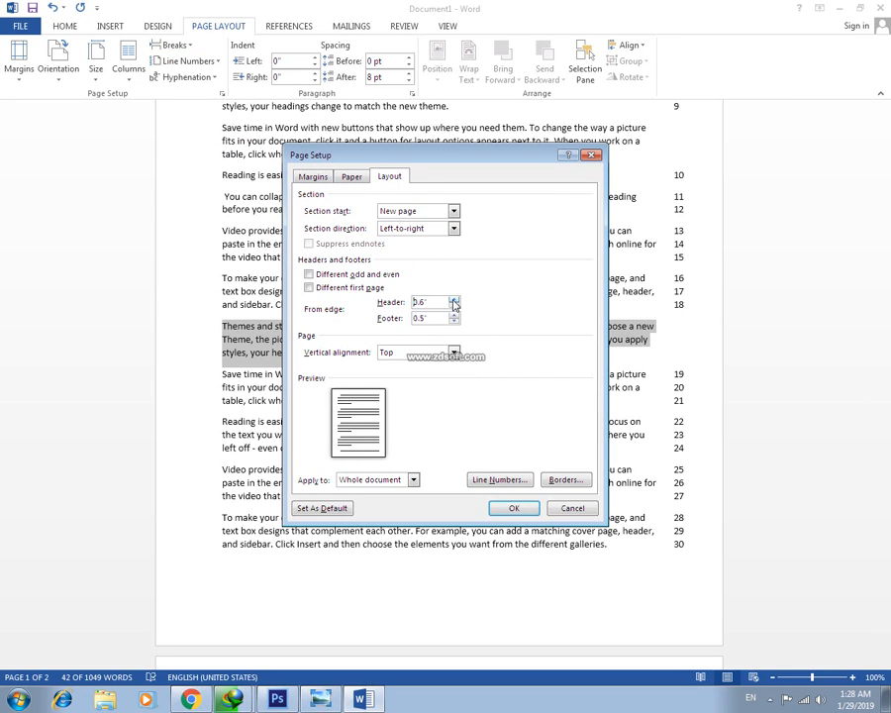
click(454, 302)
Step: Set the page's vertical alignment to Center, apply the layout to the whole document and view the first page
click(454, 352)
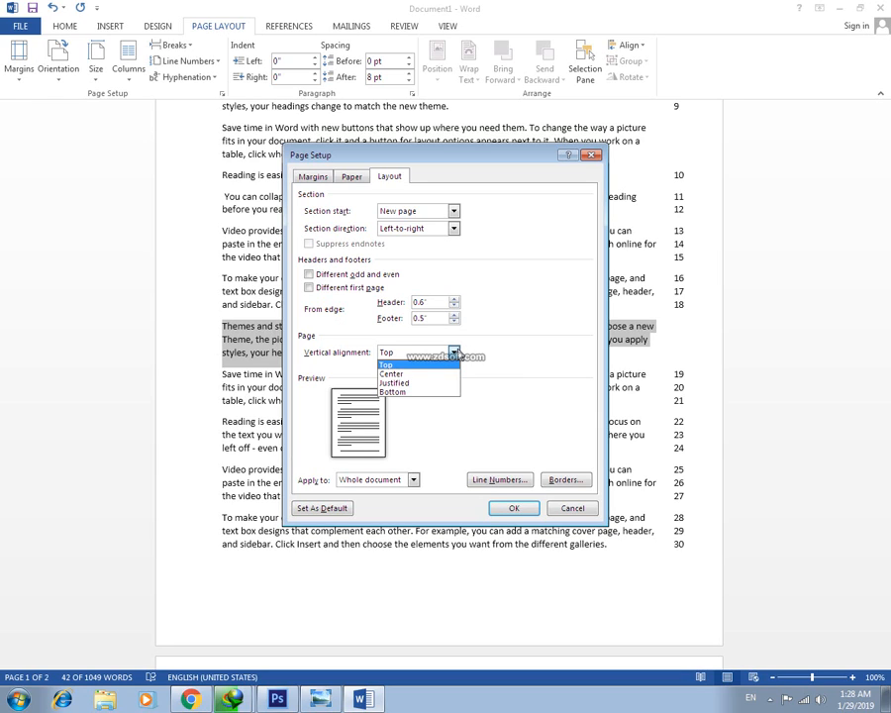
click(388, 364)
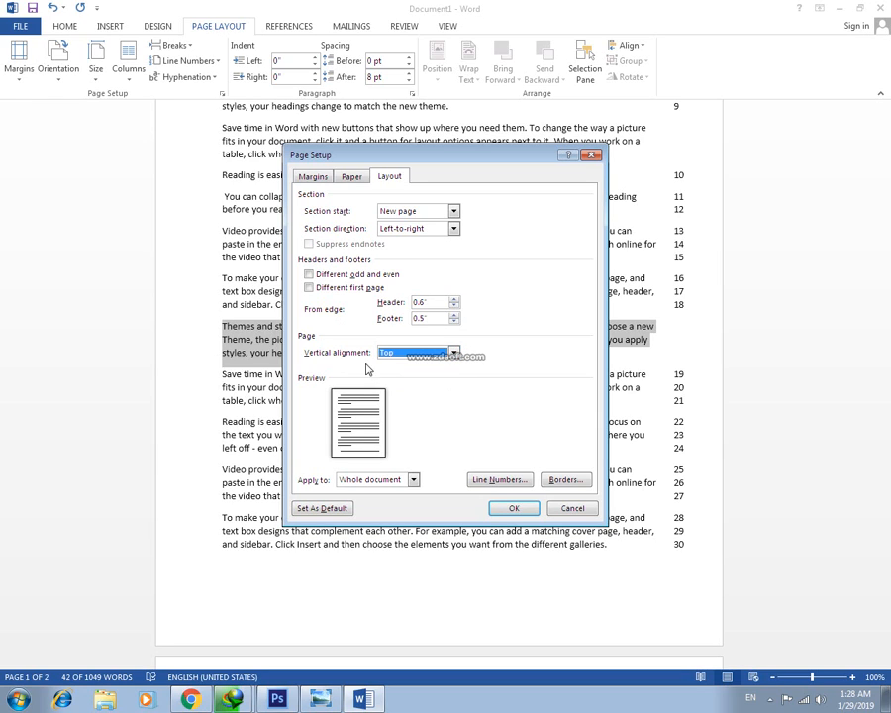
click(453, 353)
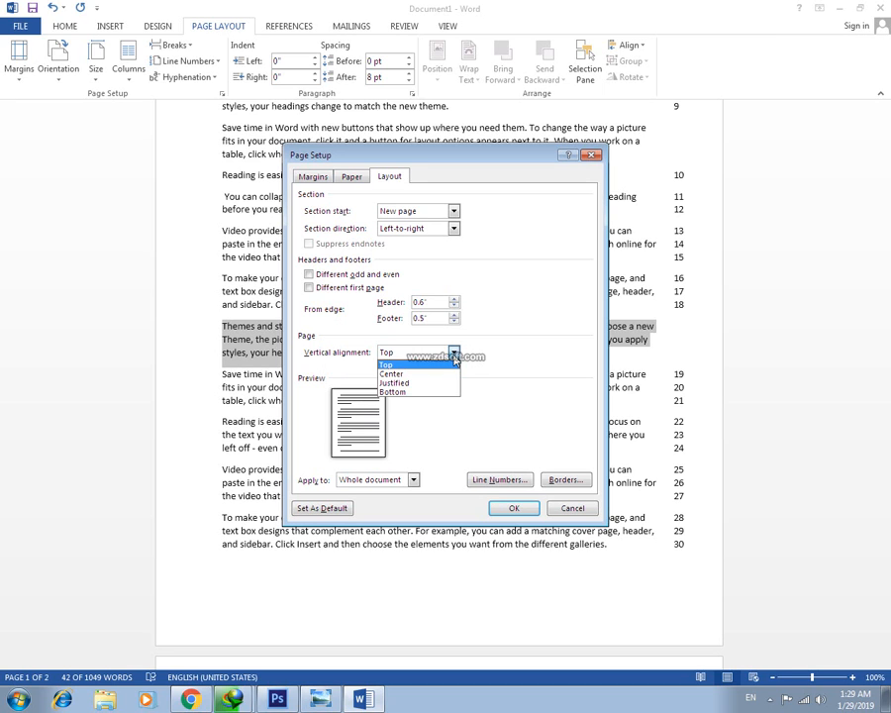
click(406, 374)
click(445, 353)
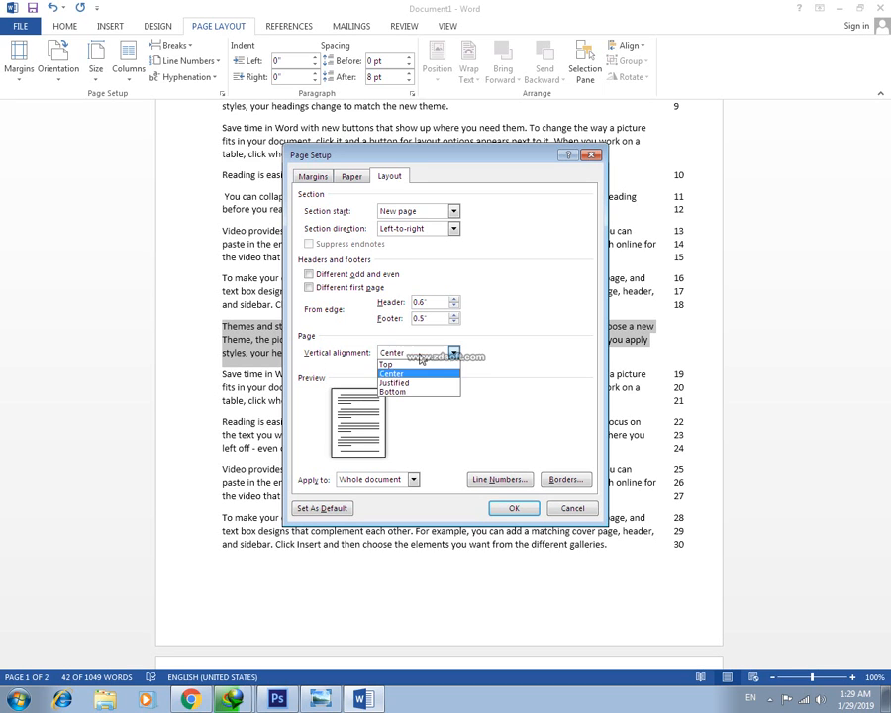
click(525, 509)
scroll(305, 316, up, 5)
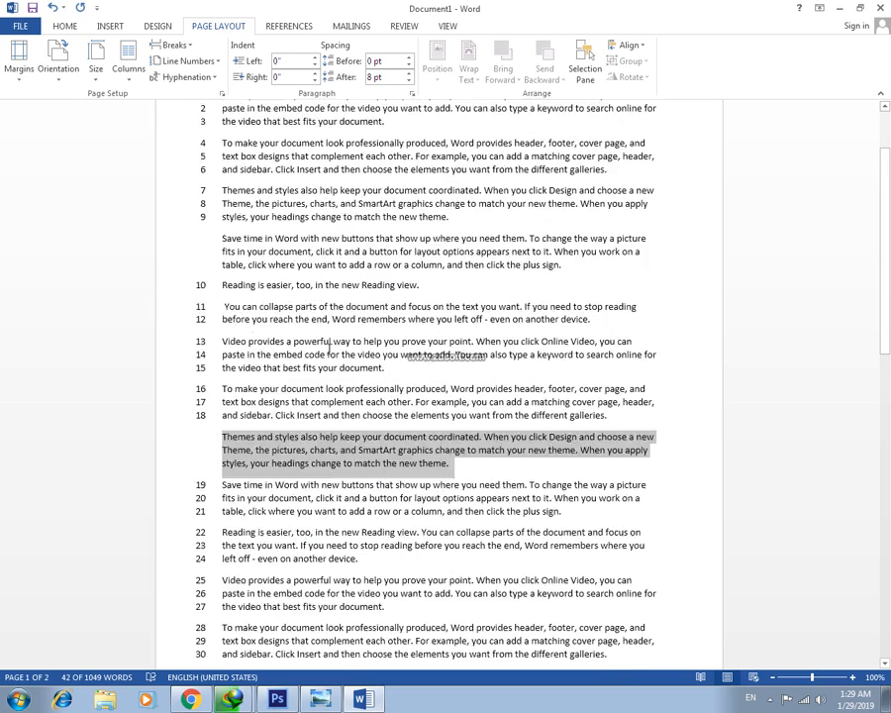
click(208, 197)
click(384, 221)
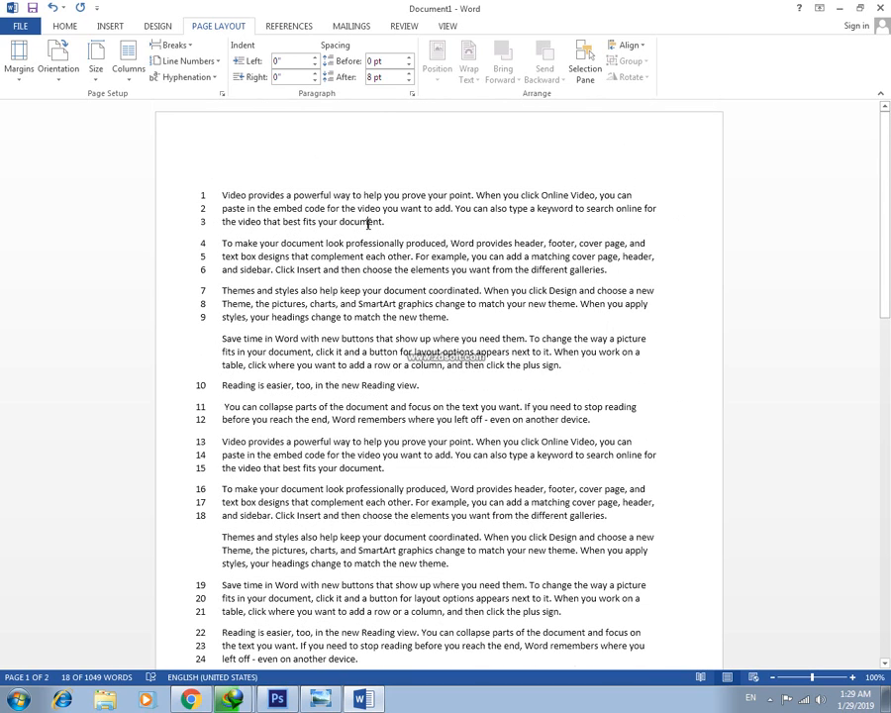
click(187, 243)
click(313, 205)
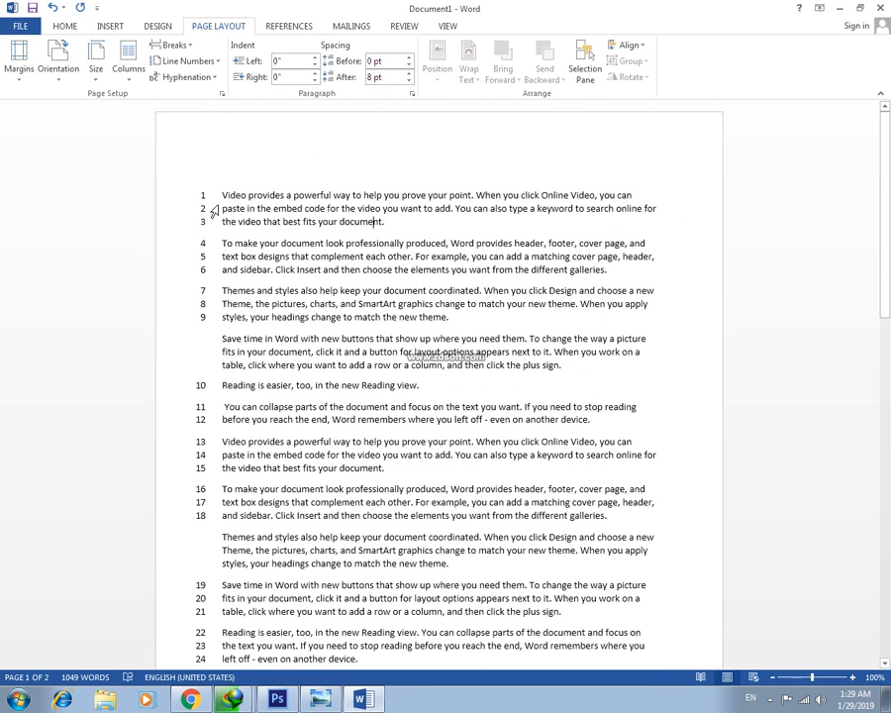
drag(227, 195, 366, 222)
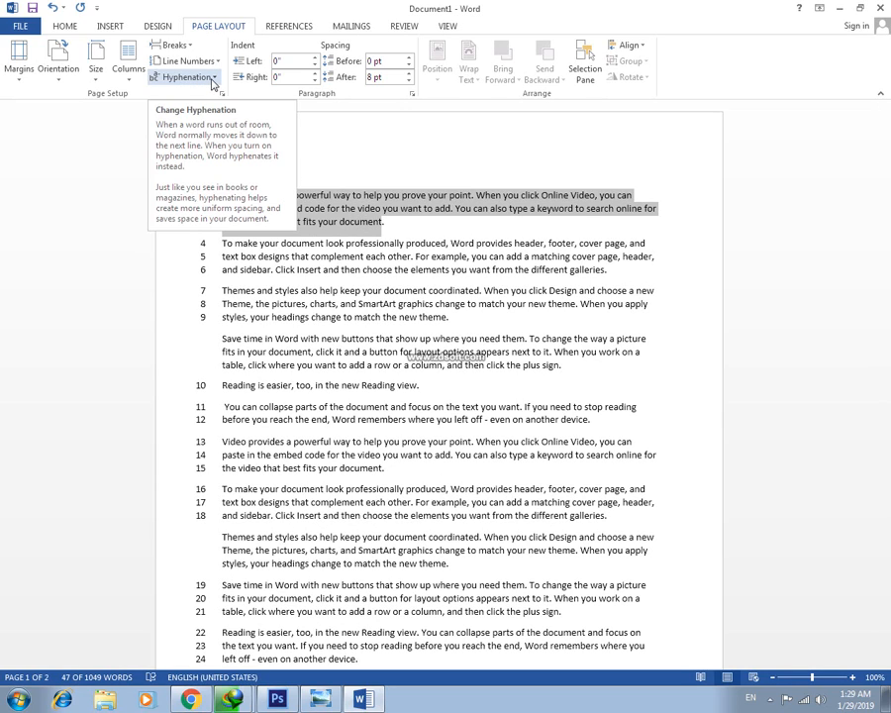
Step: Replace the word "new" before "Theme" in the first "Themes and styles" paragraph with "pakistan"
click(632, 310)
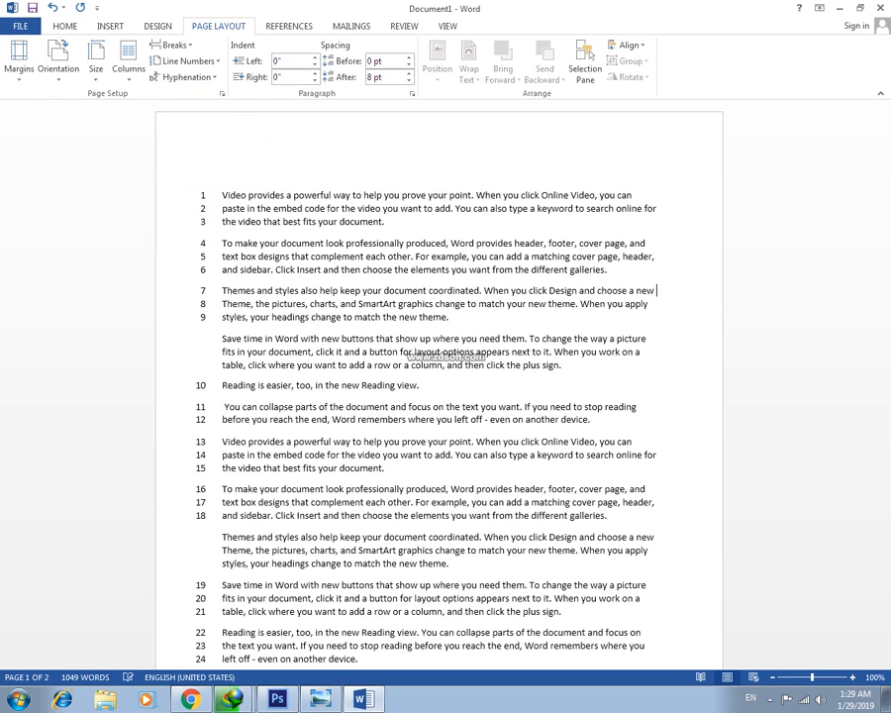
text(pakistan)
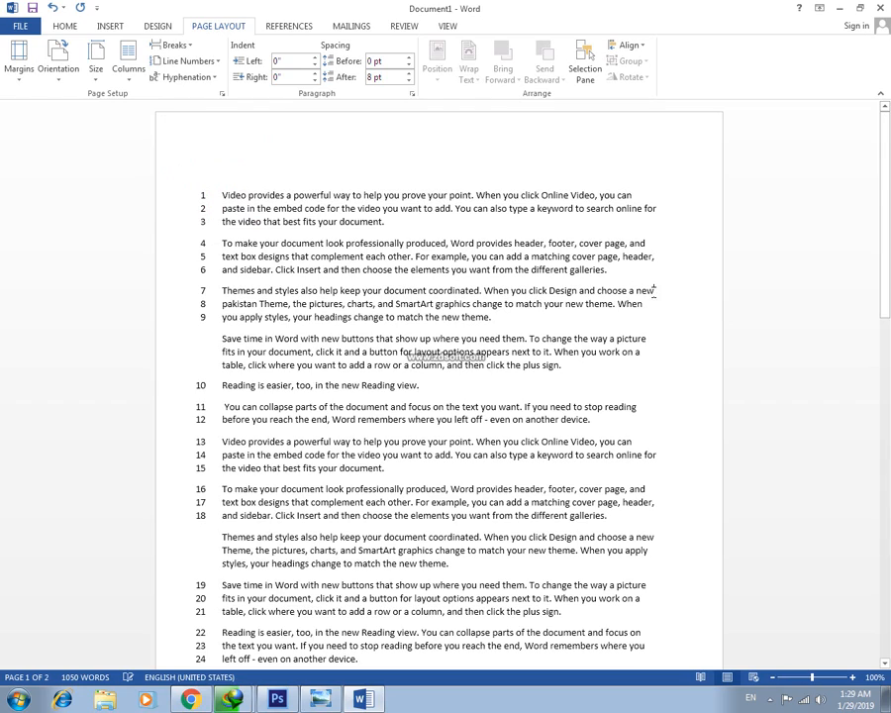
key(BackSpace)
key(BackSpace)
key(BackSpace)
key(Delete)
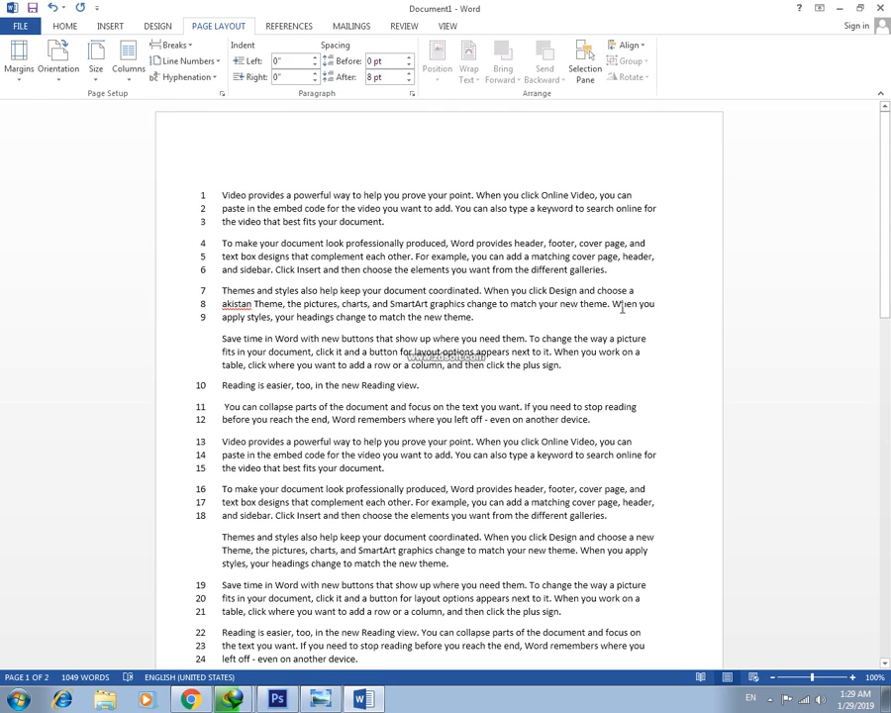
key(BackSpace)
text(p)
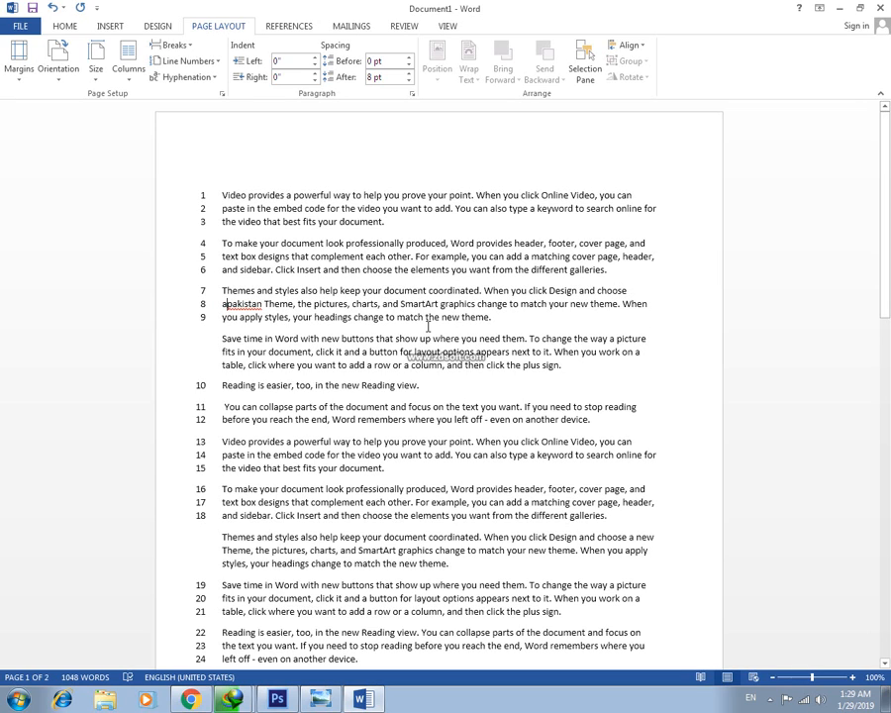
Step: Select the whole document and turn on automatic hyphenation
drag(223, 291, 696, 325)
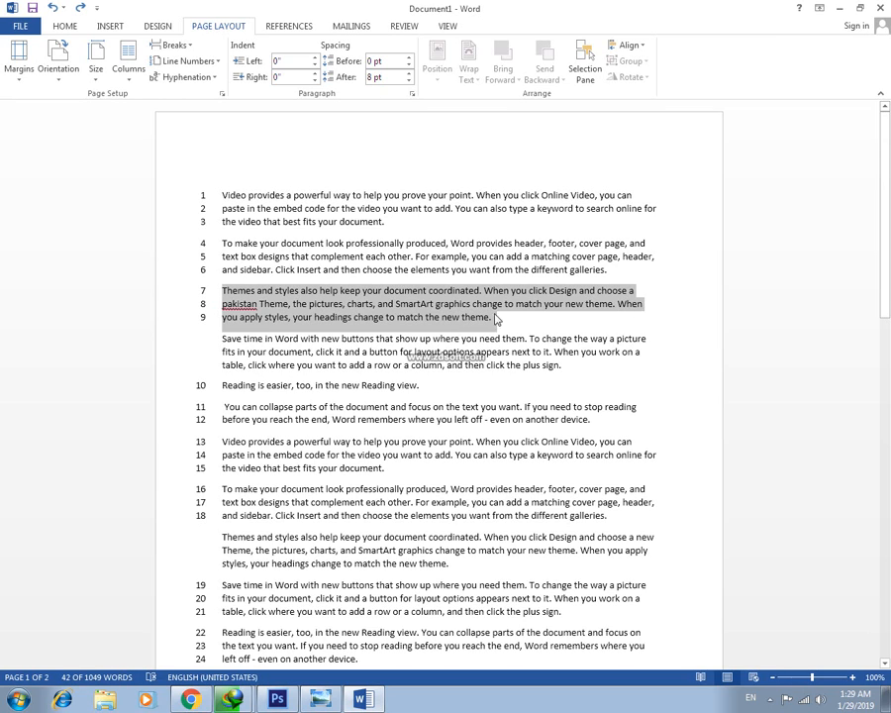
click(287, 244)
key(ctrl+a)
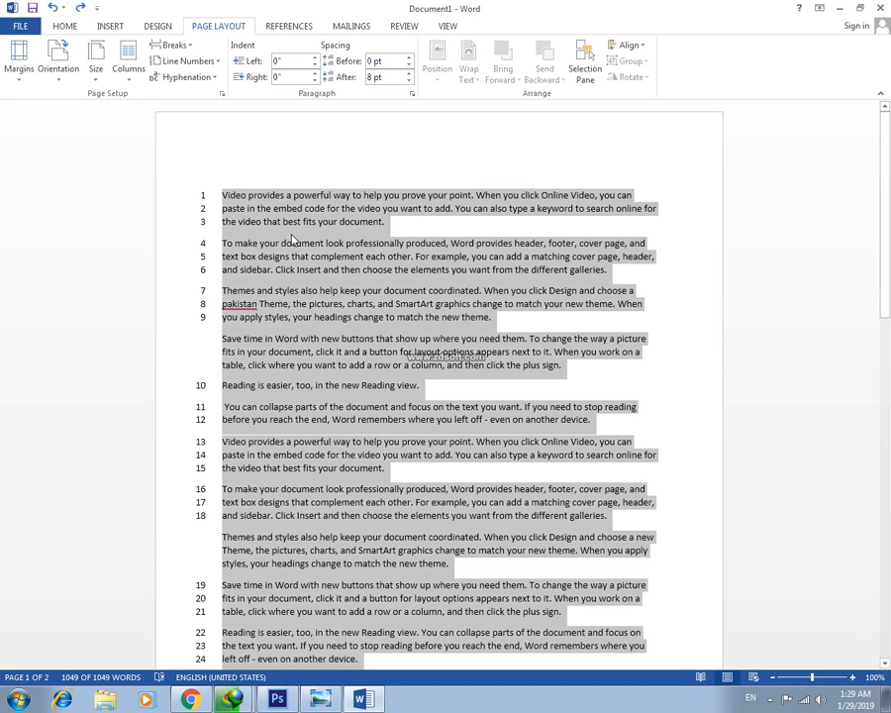
click(186, 77)
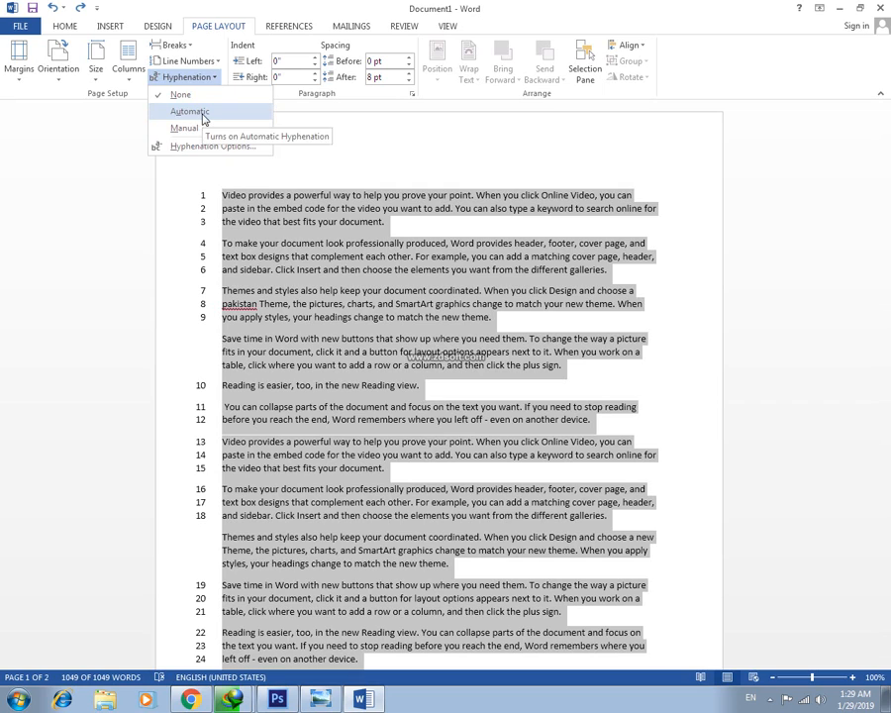
click(201, 116)
click(621, 324)
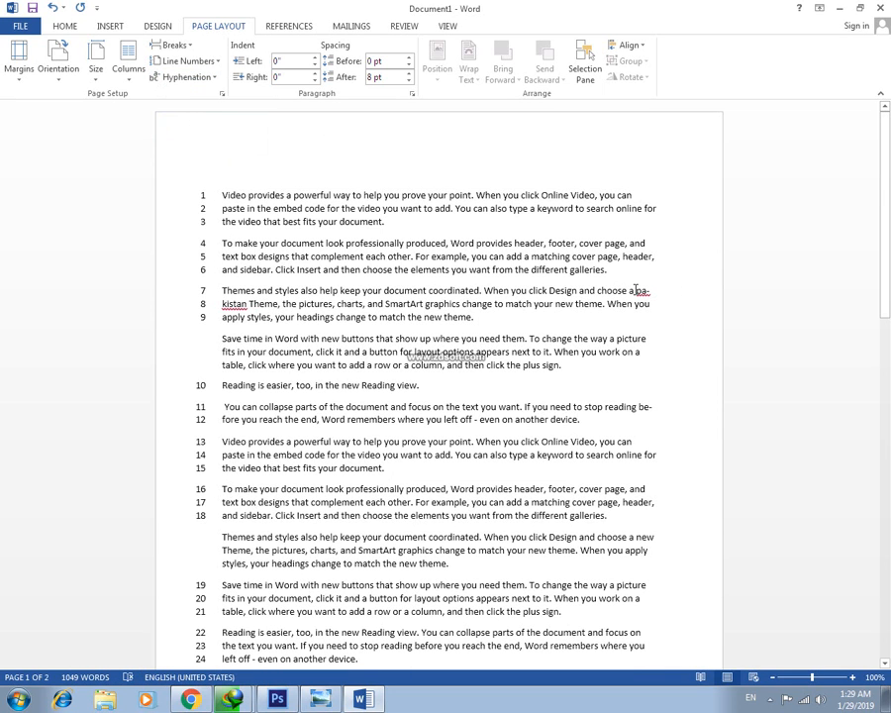
Step: Examine how "pakistan" and "before" are split across line ends on the first page
drag(634, 290, 664, 294)
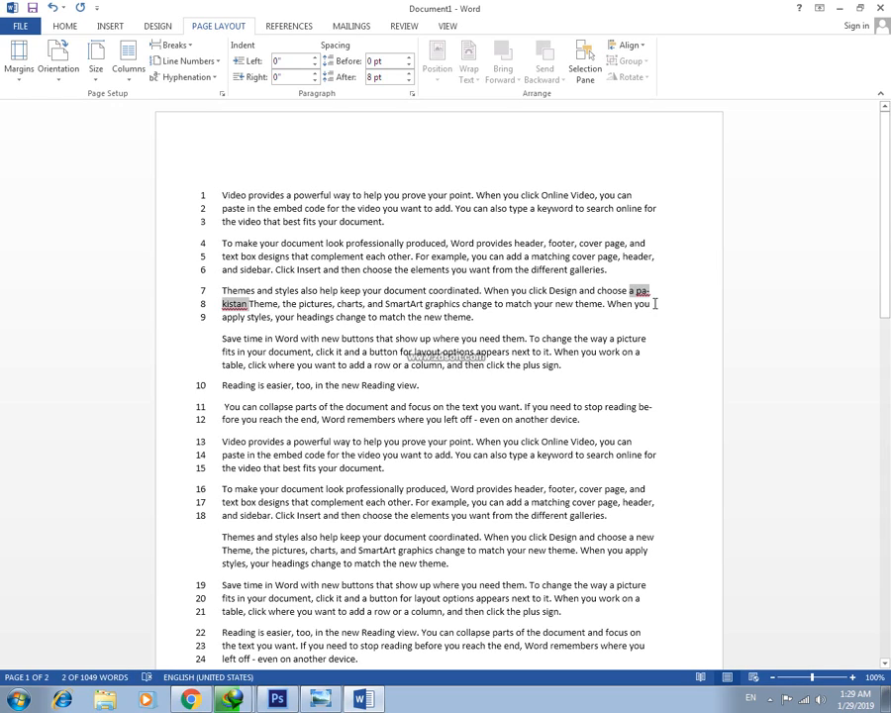
click(655, 302)
drag(639, 293, 654, 291)
click(234, 304)
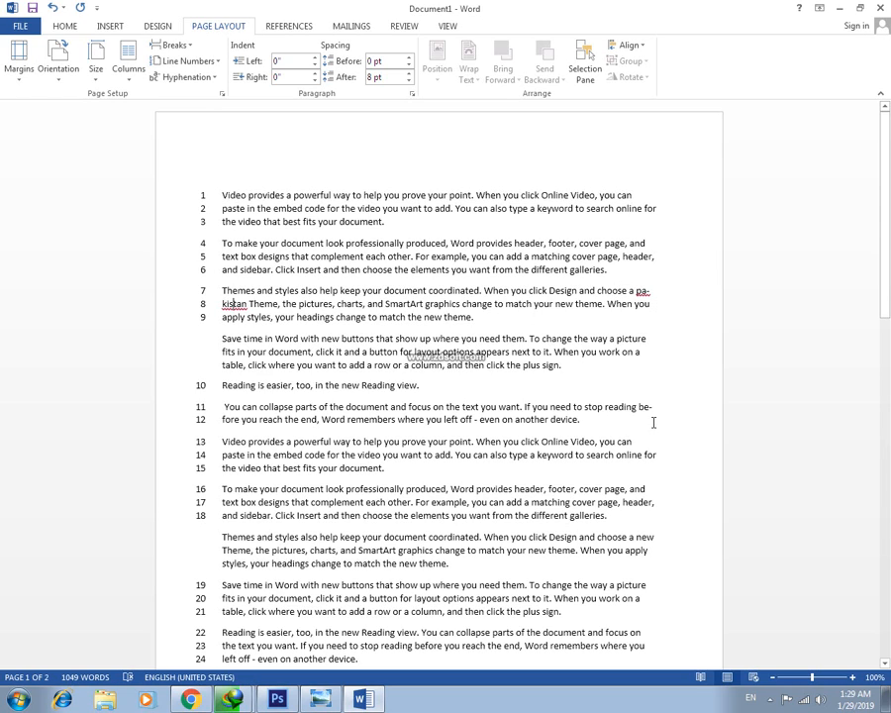
double_click(636, 292)
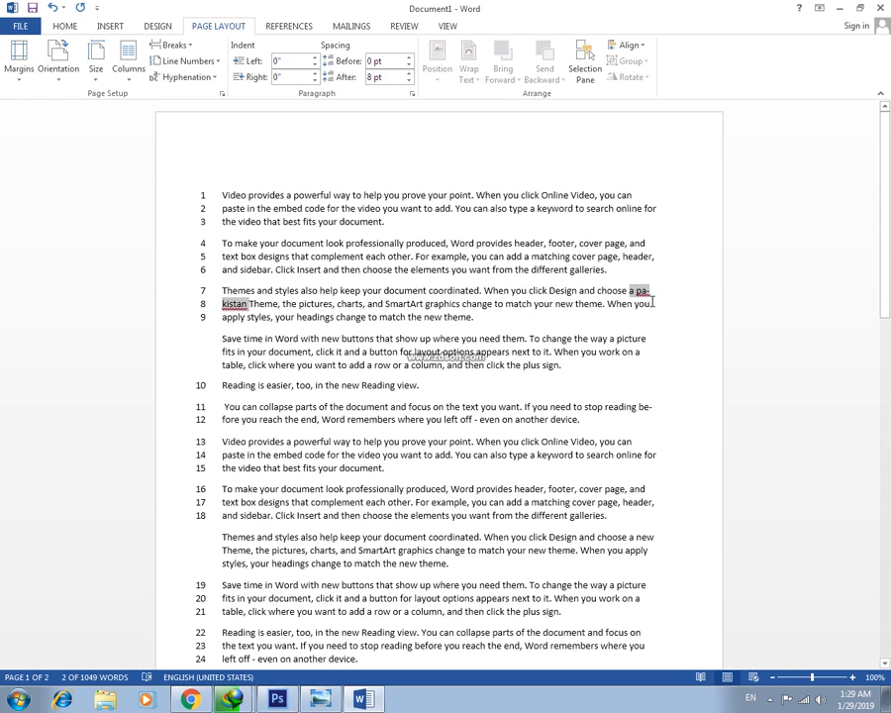
click(644, 290)
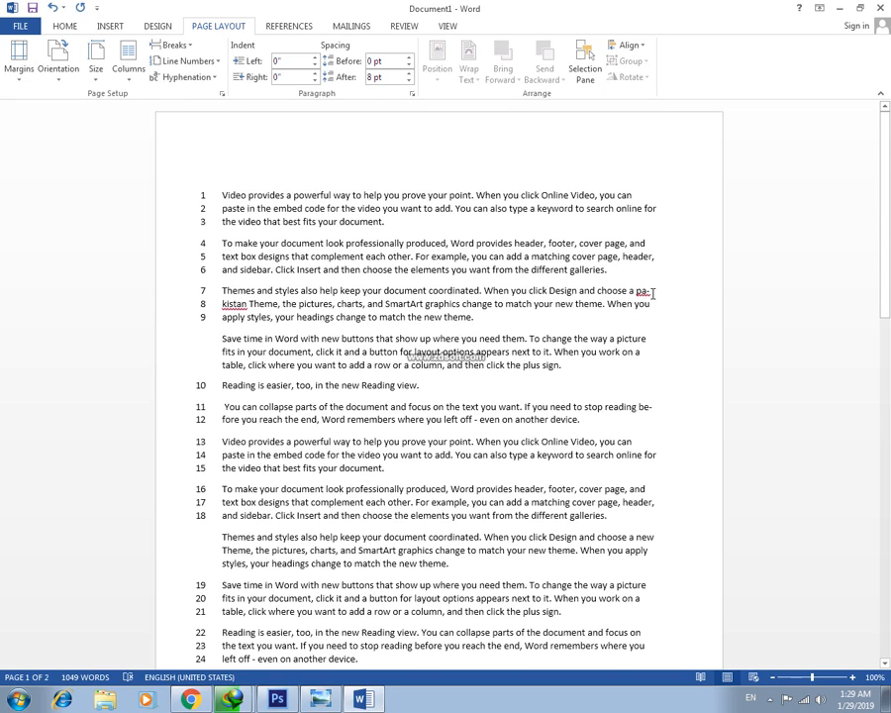
scroll(655, 433, down, 1)
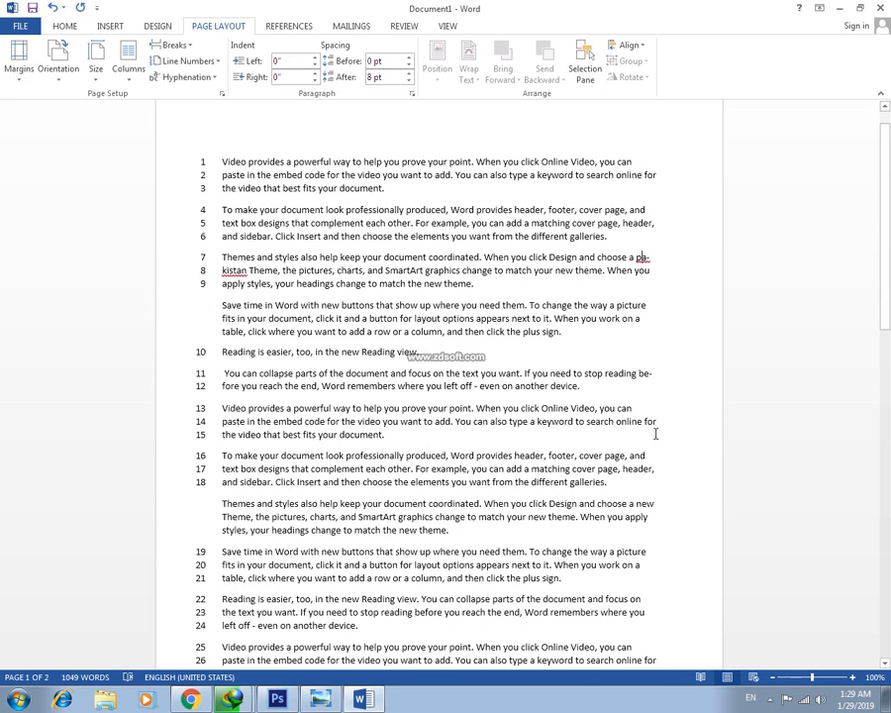
drag(637, 374, 650, 377)
click(657, 384)
Step: Set hyphenation to None for the whole document and check the words "before" and "pakistan"
key(ctrl+a)
click(214, 77)
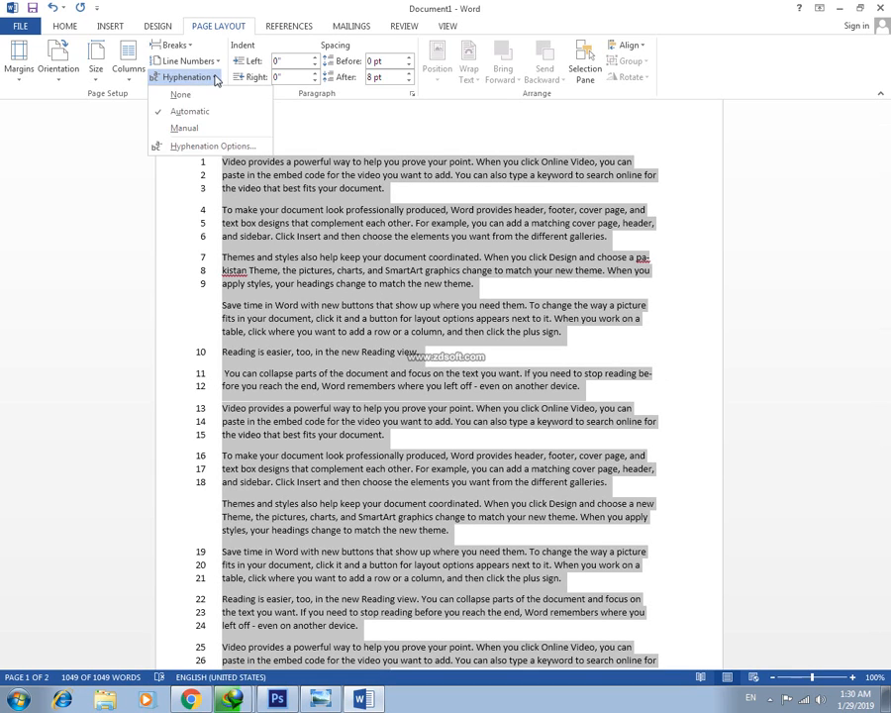
click(205, 97)
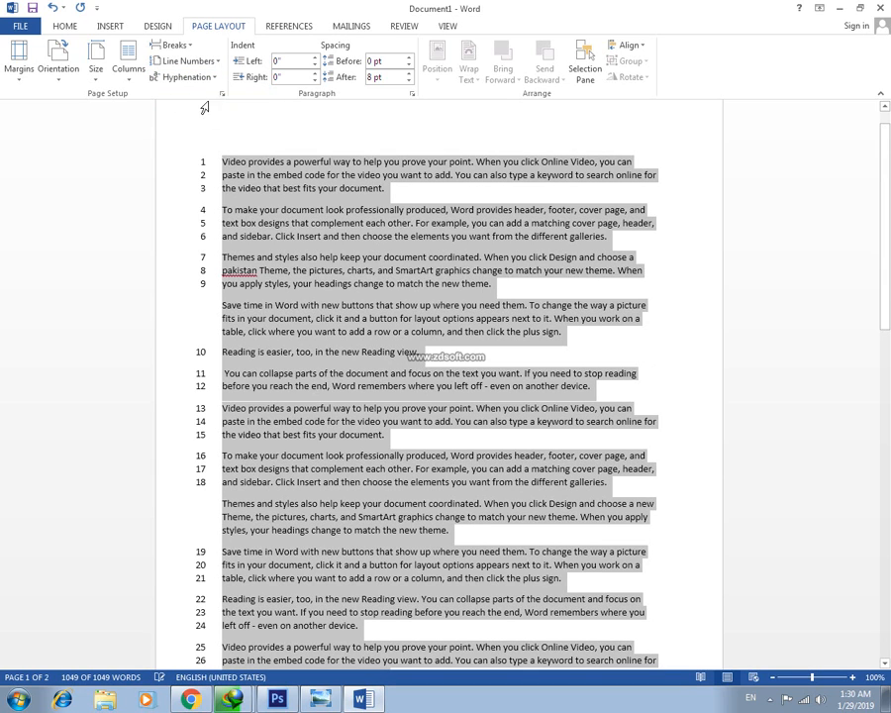
click(653, 392)
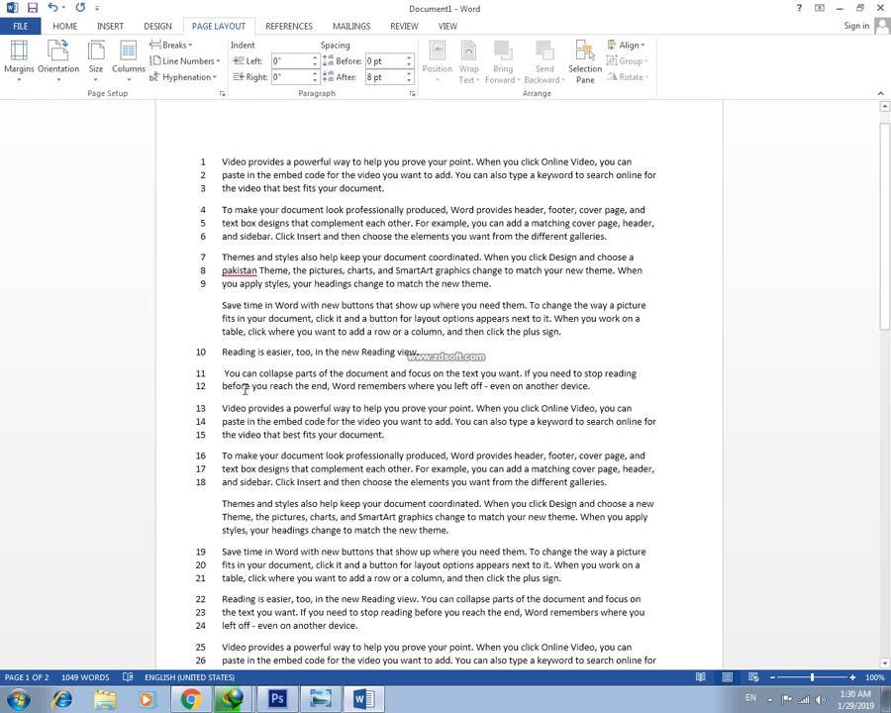
drag(250, 387, 224, 391)
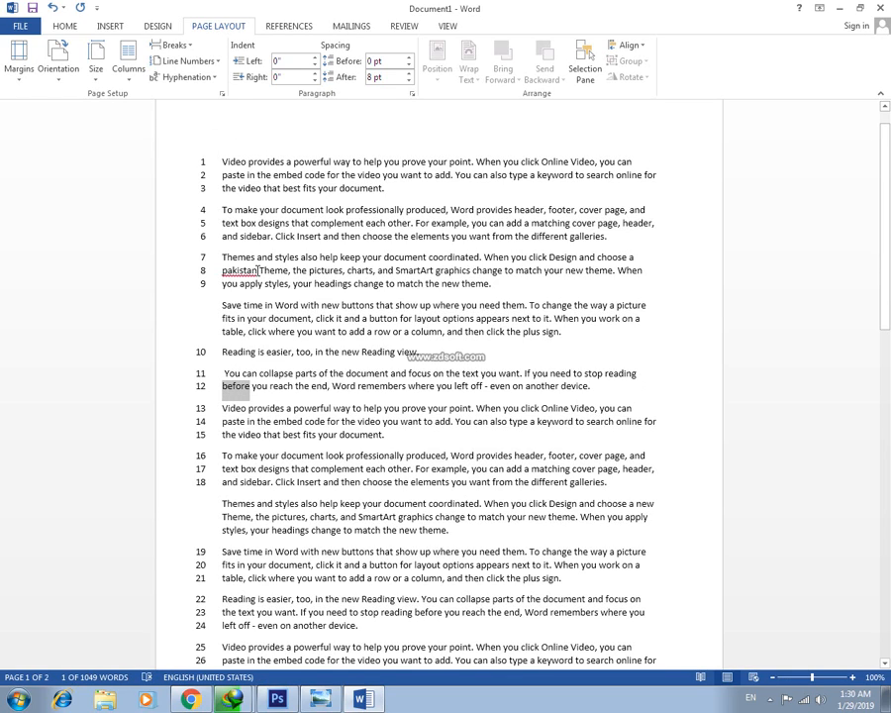
drag(256, 271, 226, 272)
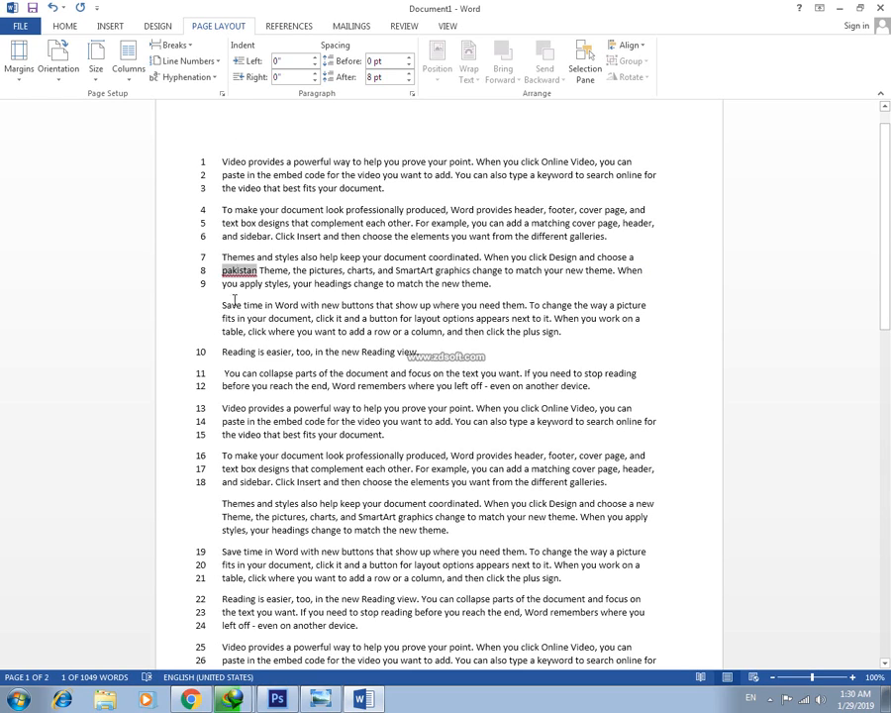
Step: Start manual hyphenation from the selected word "pakistan" and cancel it
click(183, 76)
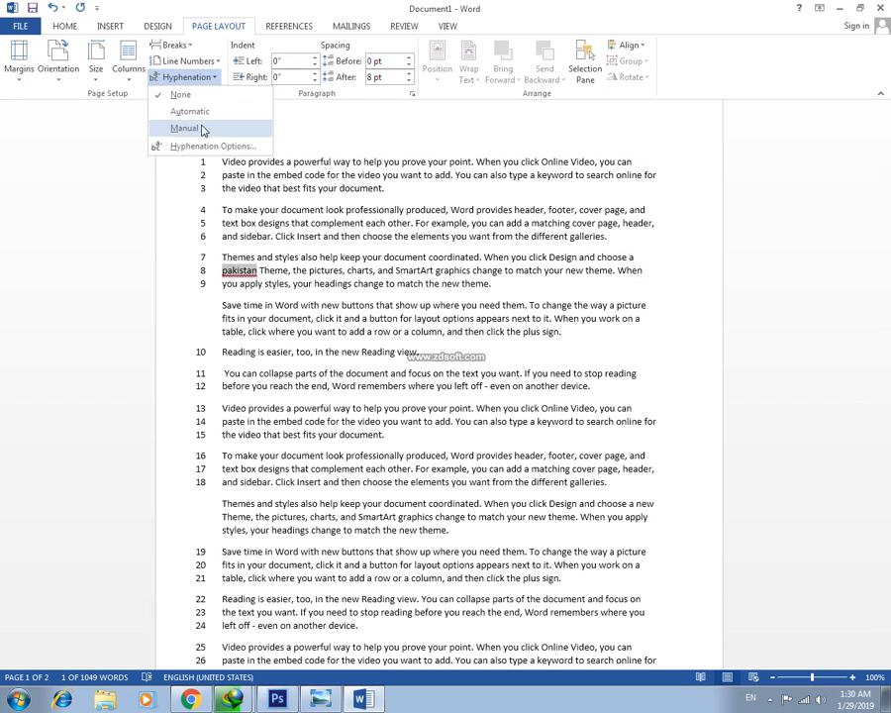
click(202, 132)
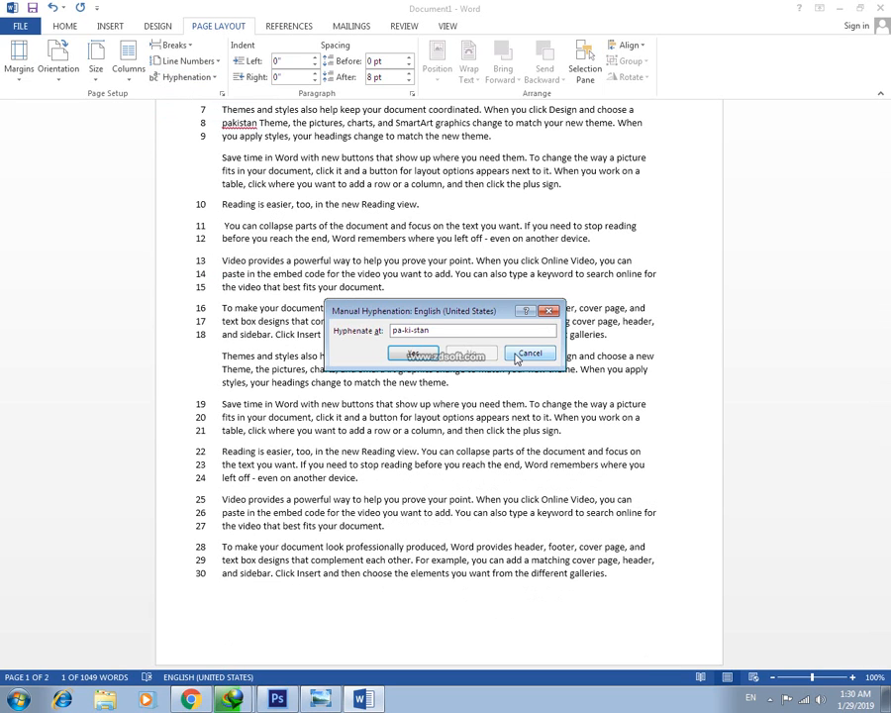
click(529, 354)
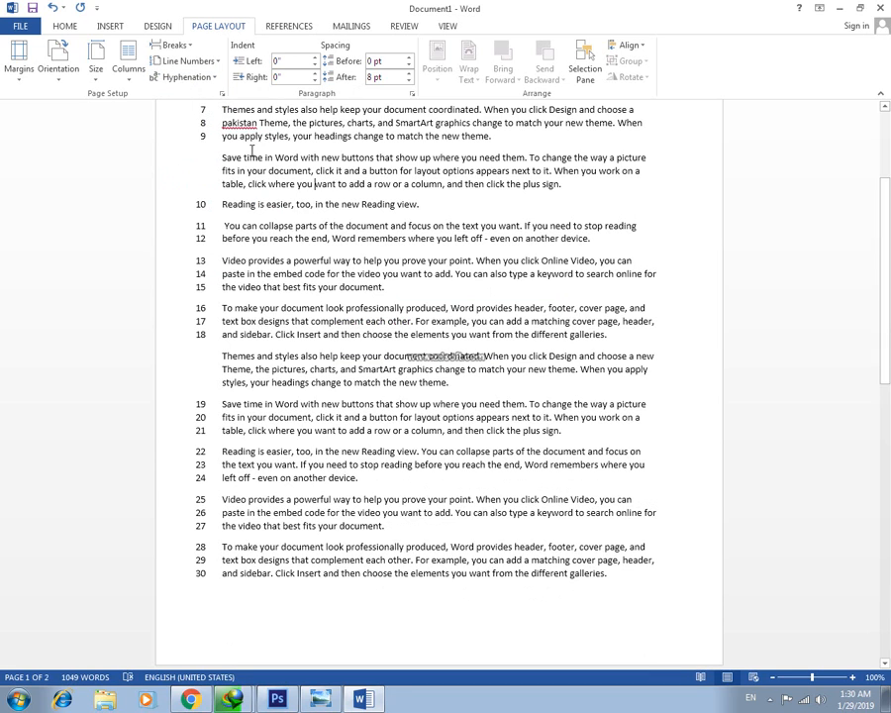
Step: Set the right indent of the first "To make your document" paragraph to 0.4"
scroll(297, 191, up, 4)
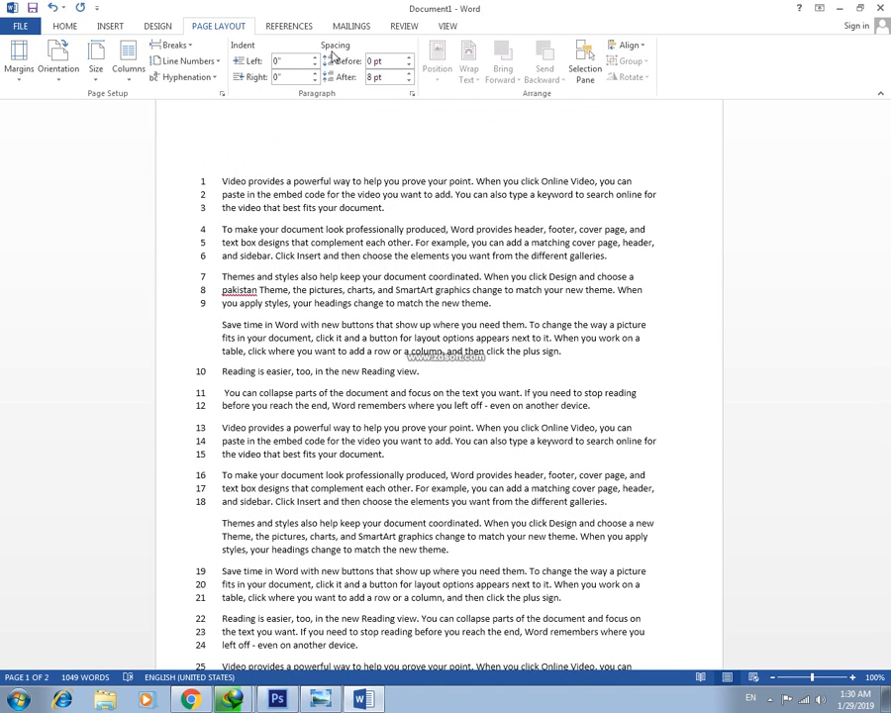
click(64, 26)
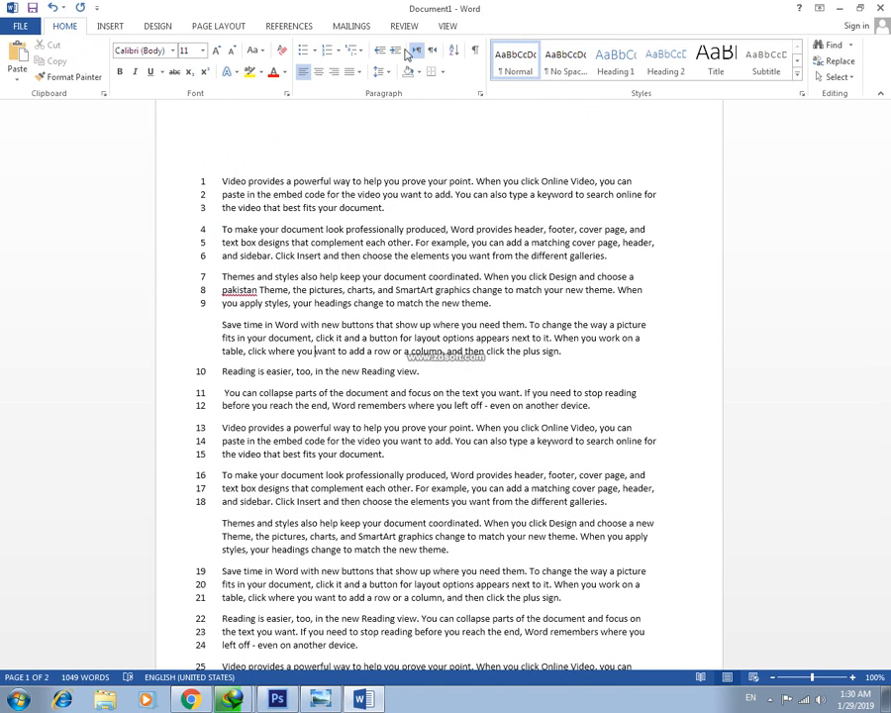
click(234, 28)
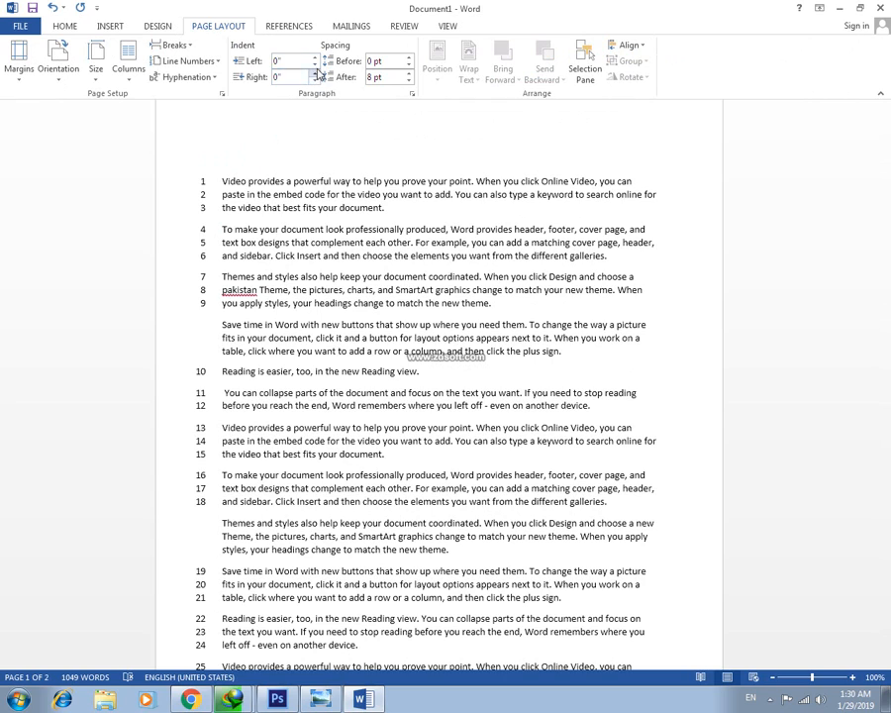
click(317, 73)
click(316, 74)
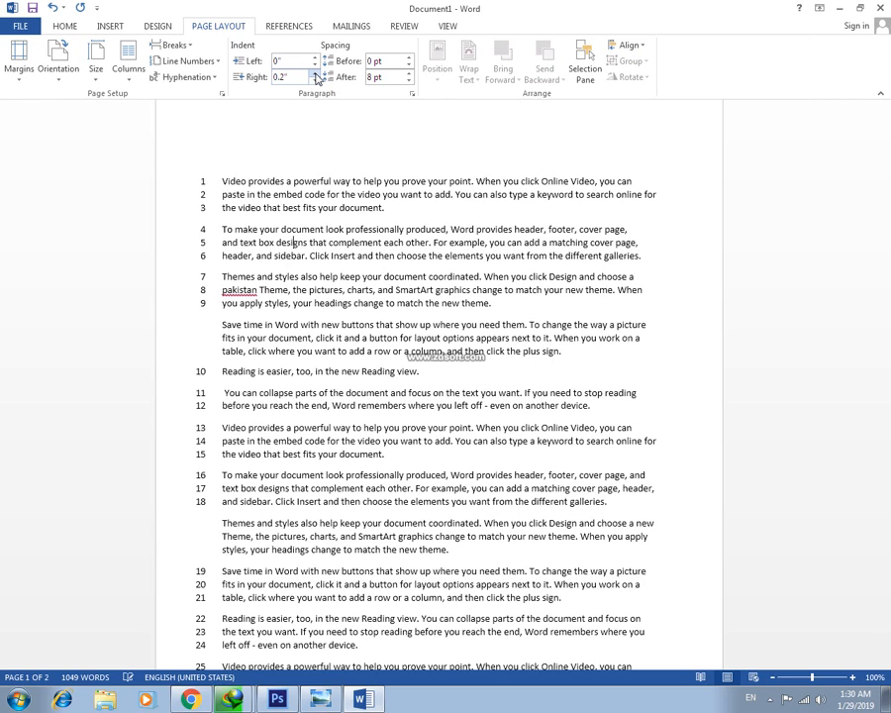
click(316, 73)
click(316, 73)
Step: Raise the left indent of the first "Video provides" paragraph to 0.3" and lower it to -0.1"
drag(222, 174, 363, 206)
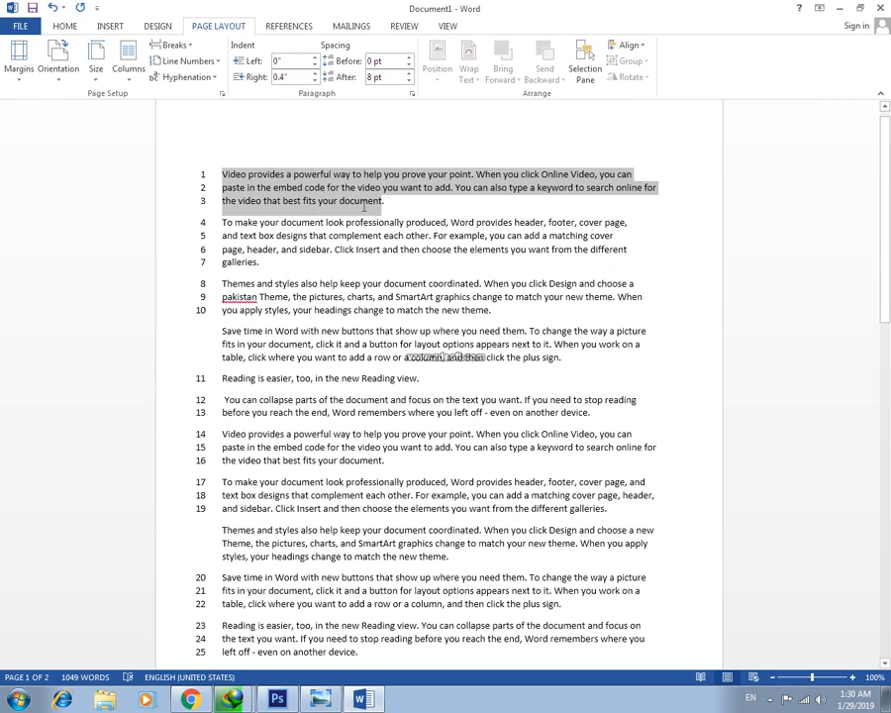
click(315, 57)
click(314, 57)
click(314, 57)
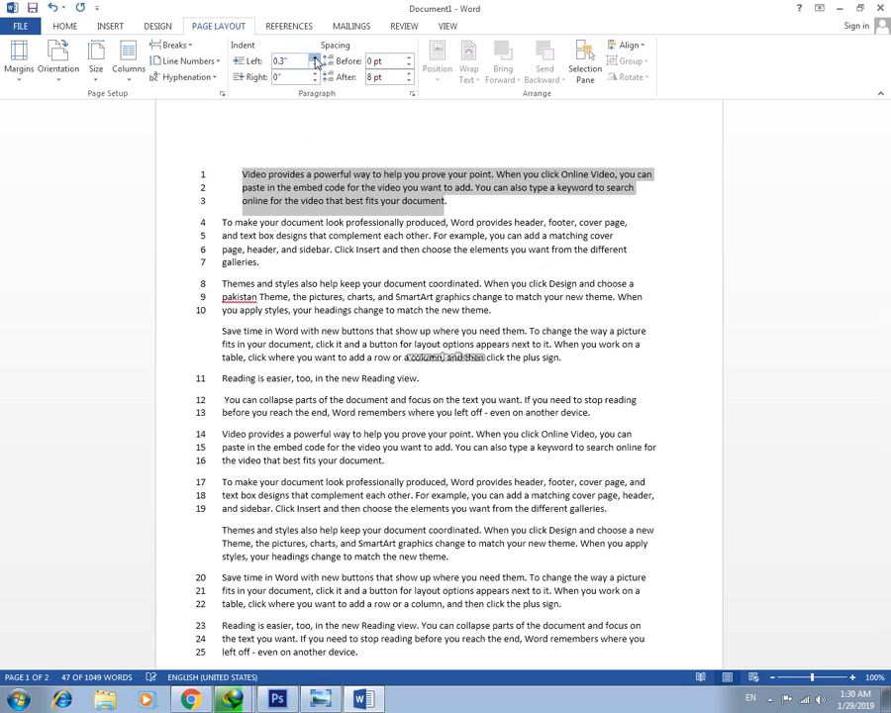
click(315, 67)
click(315, 66)
click(315, 66)
click(315, 66)
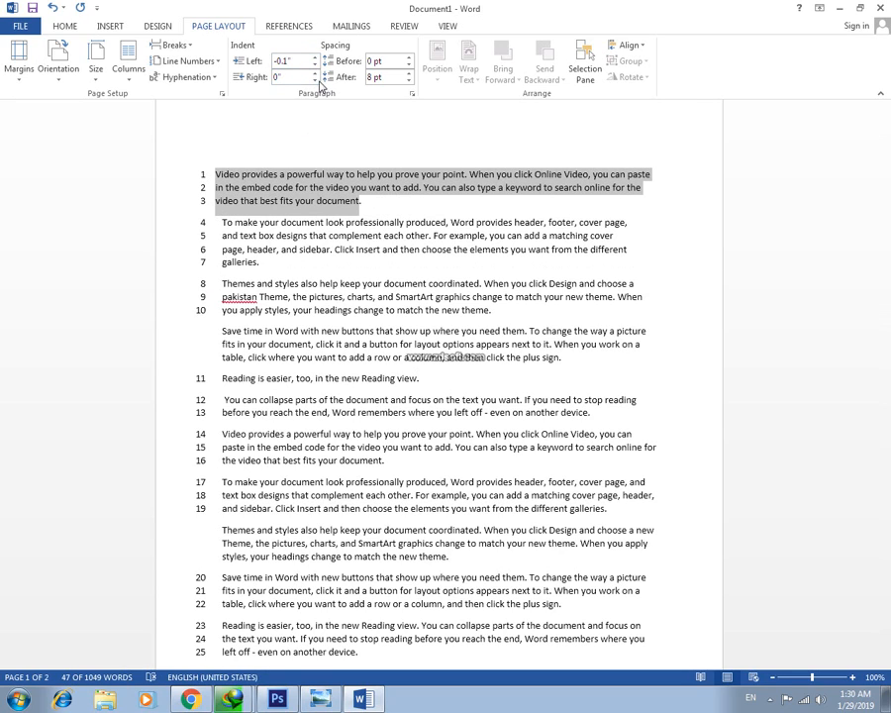
Step: Increase the right indent of the selected first paragraph to 0.9"
click(316, 74)
click(316, 73)
click(316, 73)
click(316, 73)
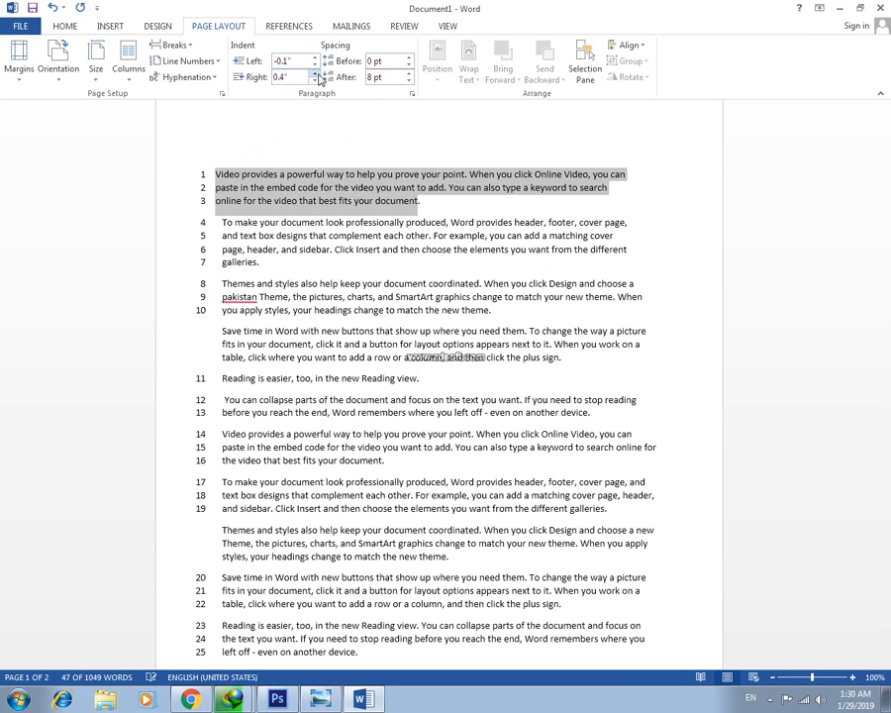
click(316, 73)
click(316, 73)
click(315, 73)
click(316, 73)
click(316, 73)
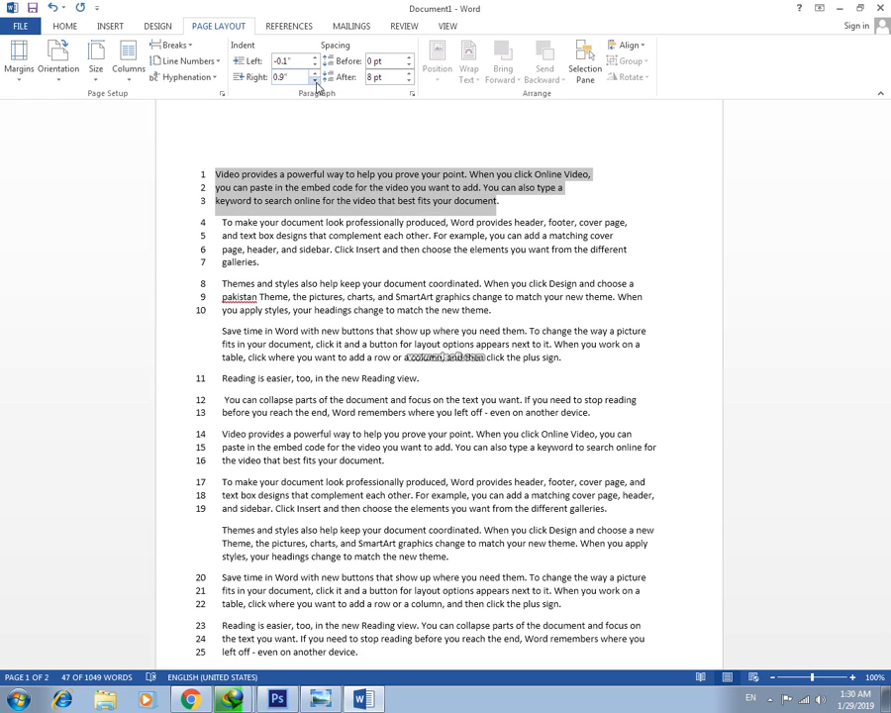
Step: Lower the first paragraph's right indent to -0.8" so its text extends into the margin
click(315, 81)
click(315, 81)
click(315, 81)
click(315, 81)
click(315, 81)
click(315, 81)
click(315, 81)
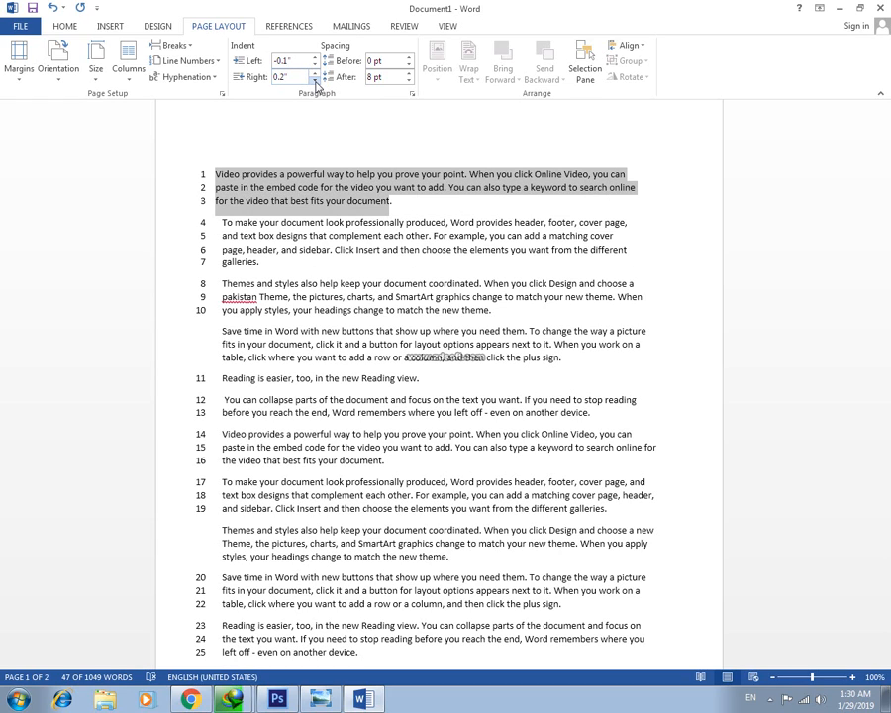
click(315, 81)
click(315, 81)
click(315, 82)
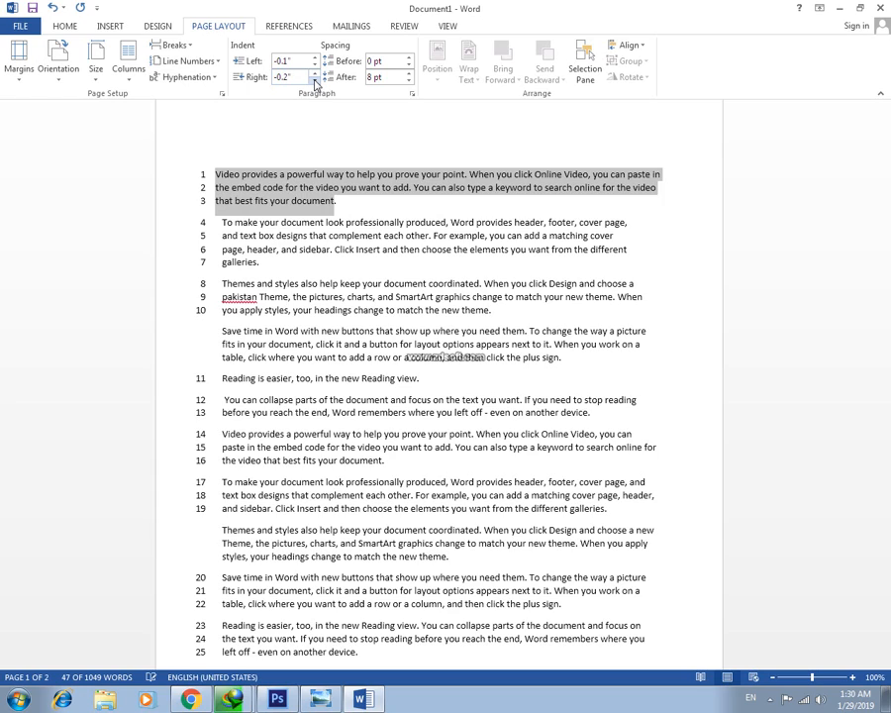
click(315, 81)
click(315, 81)
click(314, 82)
click(315, 81)
click(315, 81)
click(315, 81)
click(315, 82)
click(315, 82)
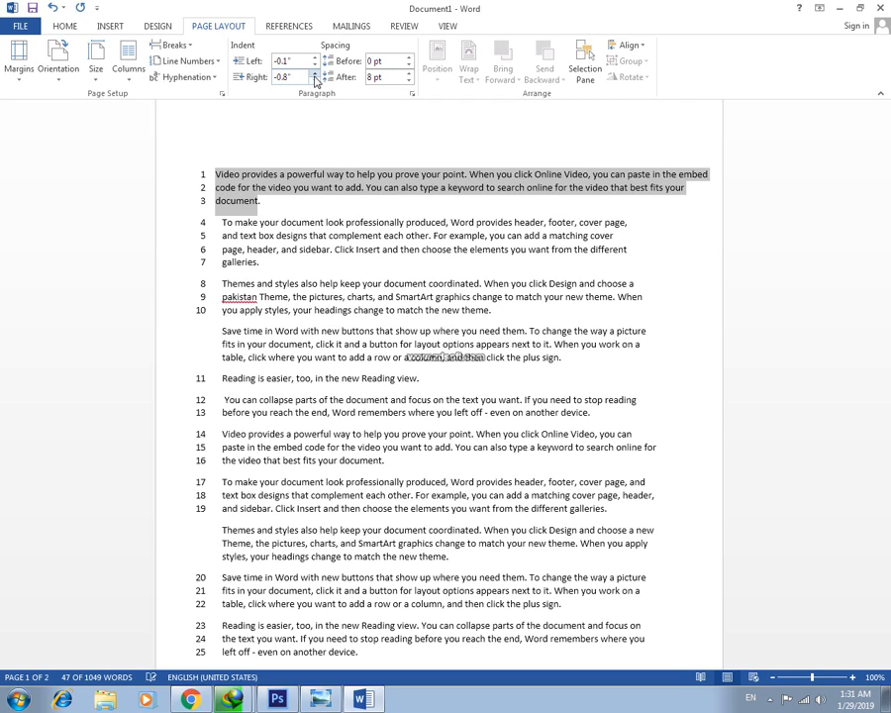
Step: Set the first paragraph's right indent to 0.1" and minimize the download notification
click(315, 75)
click(314, 75)
click(315, 75)
click(315, 75)
click(315, 75)
click(315, 75)
click(315, 76)
click(315, 75)
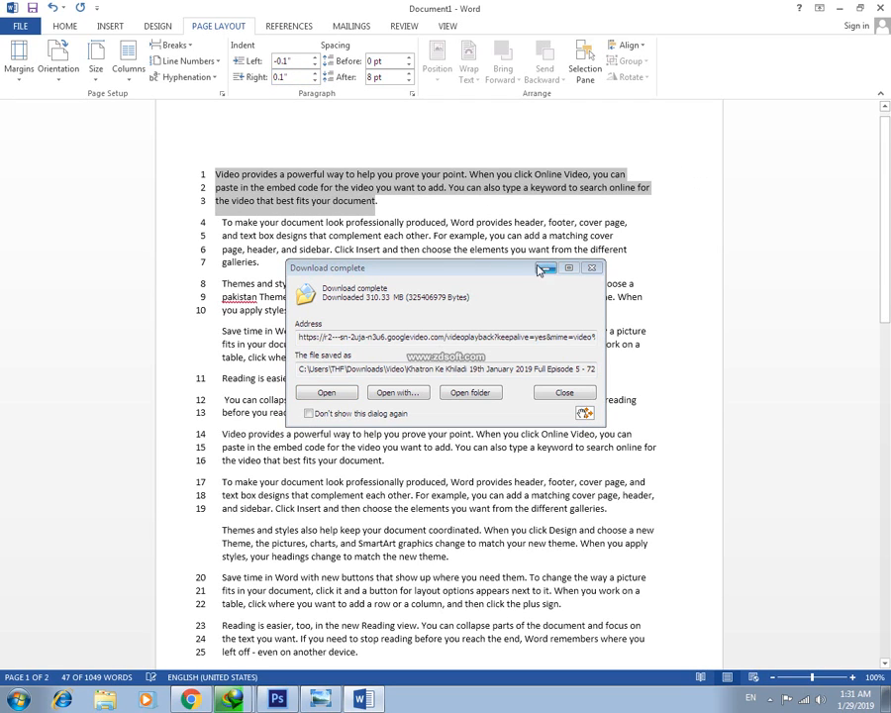
click(545, 269)
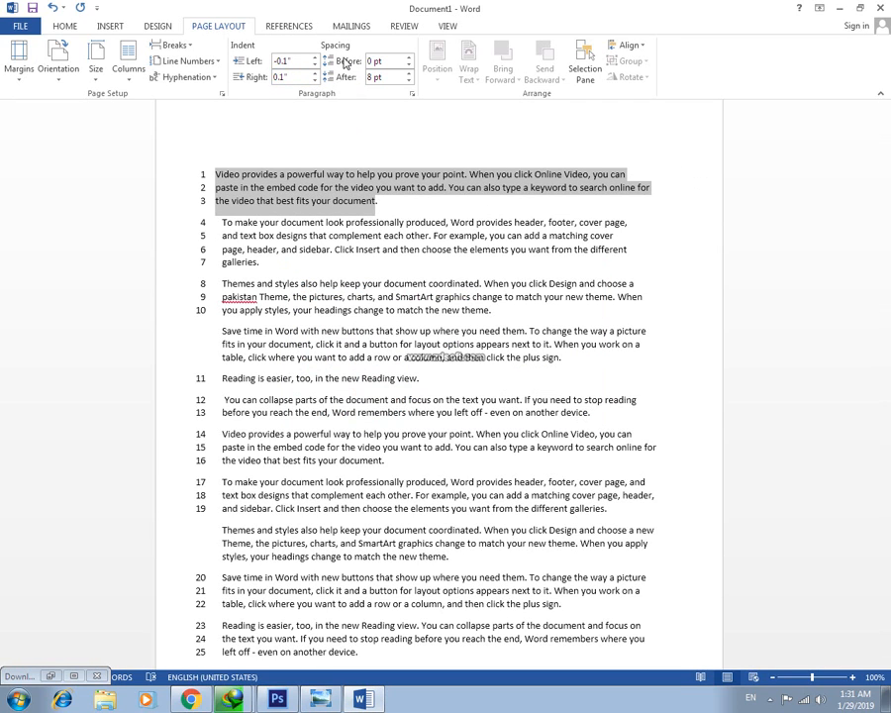
Step: Set the spacing before the first two paragraphs, lines 1 to 7, to 24 pt
click(276, 223)
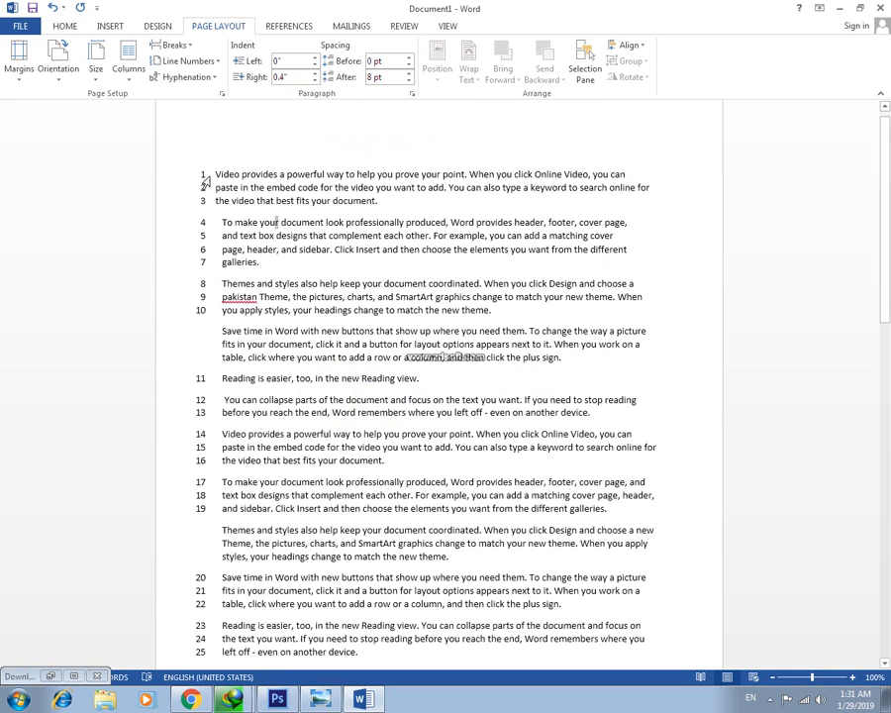
drag(205, 180, 365, 271)
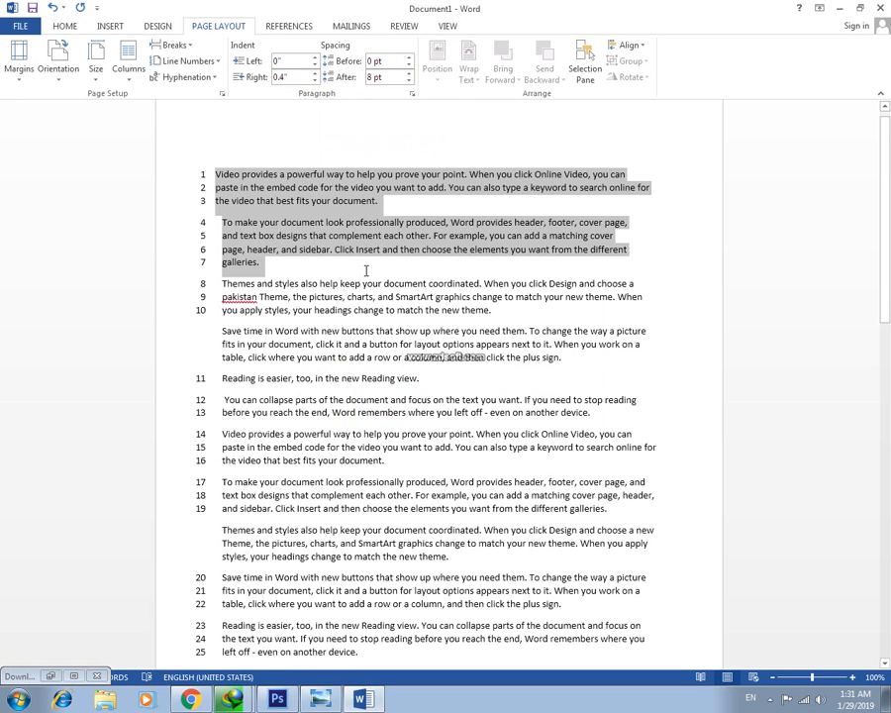
click(408, 58)
click(408, 59)
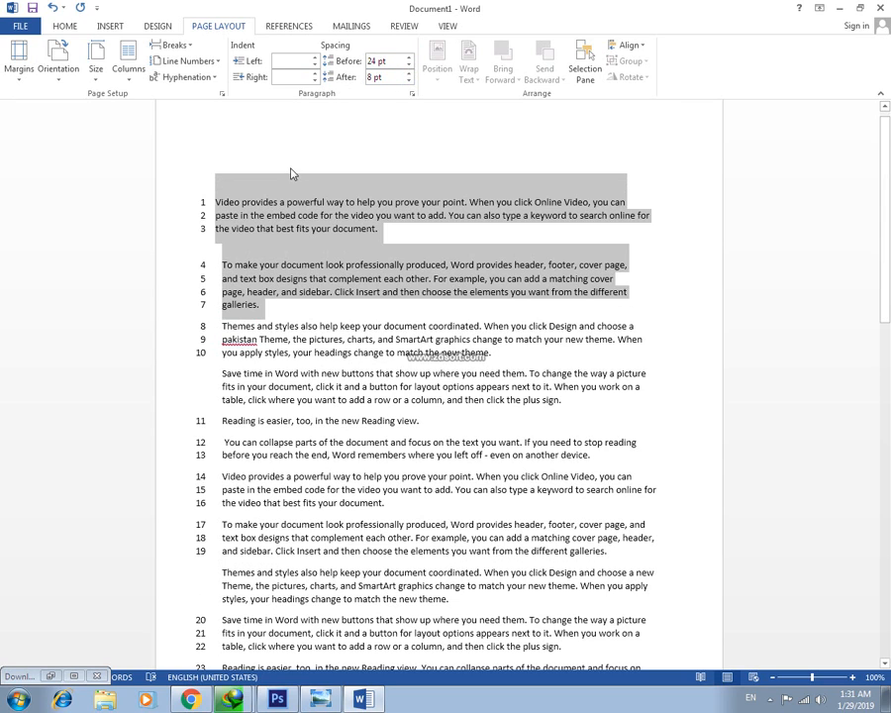
click(297, 229)
scroll(307, 319, down, 1)
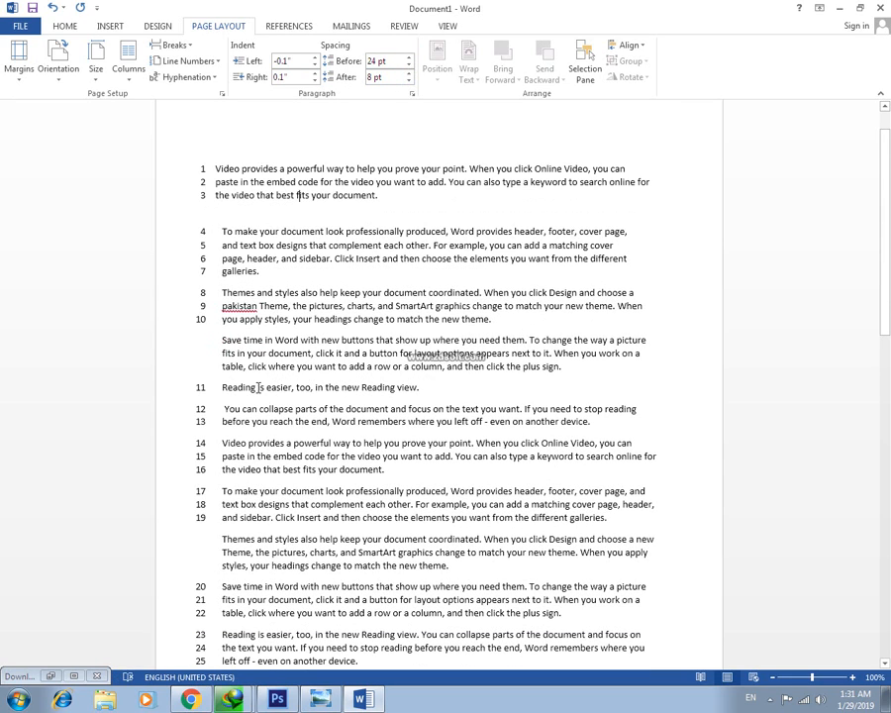
Step: Raise the spacing before the "Reading is easier, too" paragraph on line 11 to 42 pt
click(258, 387)
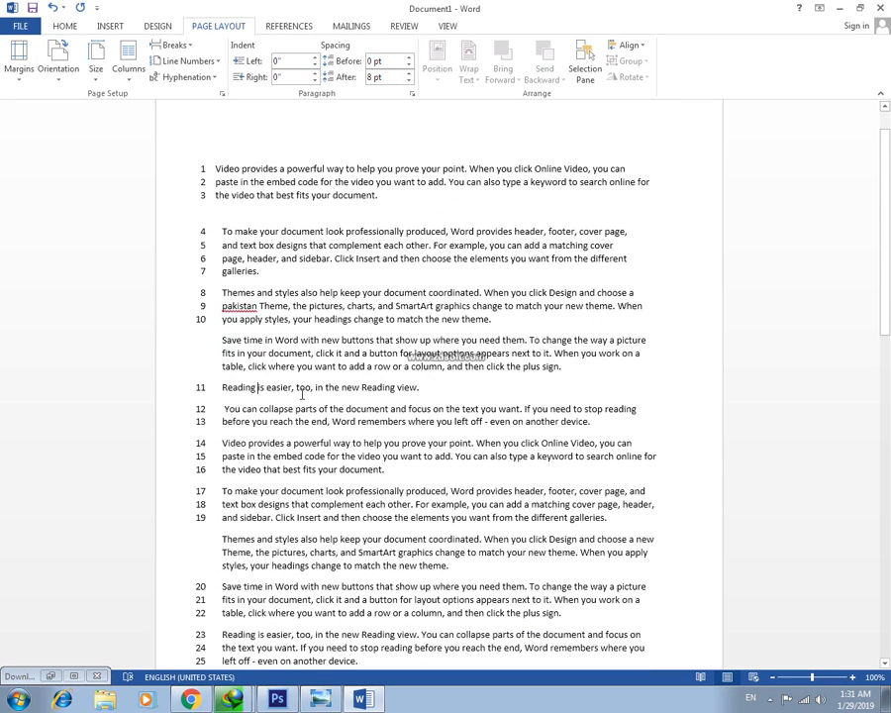
click(407, 58)
click(408, 57)
click(408, 58)
click(408, 58)
click(407, 59)
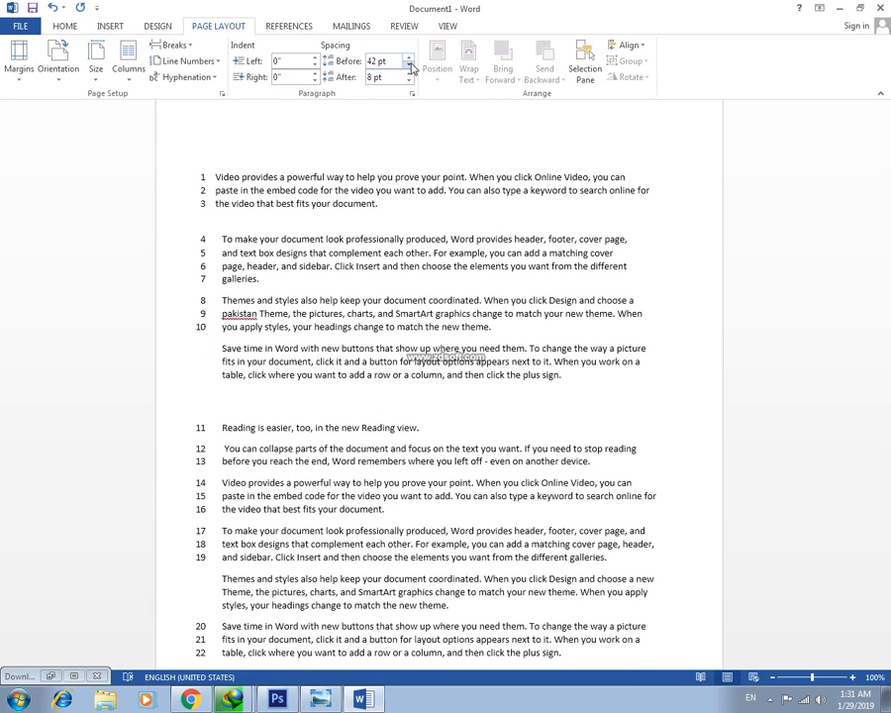
Step: Lower the spacing before the line 11 paragraph back to 0 pt
click(409, 66)
click(409, 65)
click(409, 66)
click(409, 65)
click(409, 66)
click(409, 65)
click(409, 66)
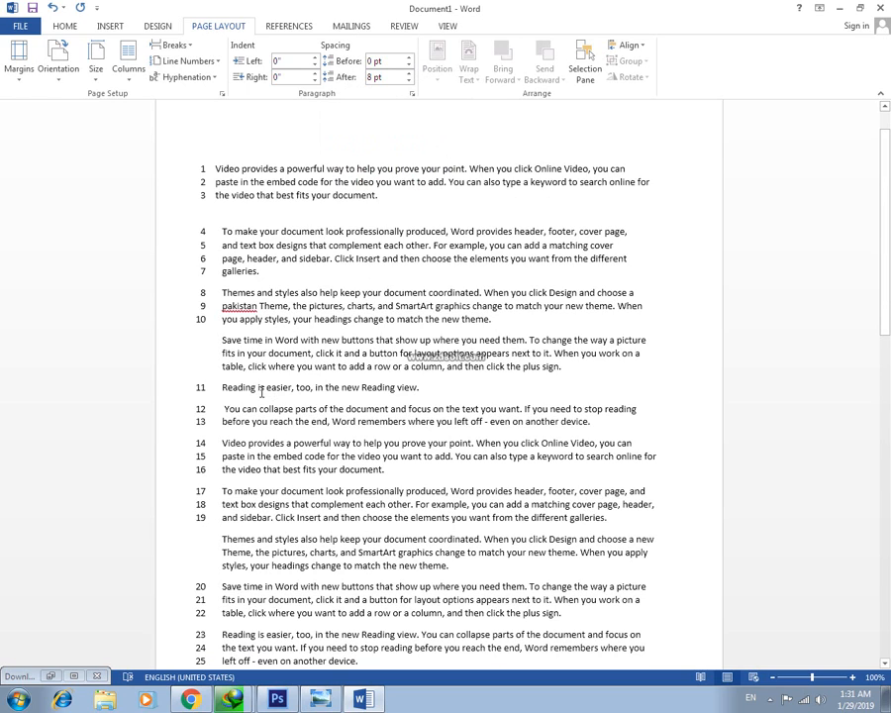
Step: Raise the spacing after the "Reading is easier, too" paragraph on line 11 to 36 pt
drag(429, 387, 217, 389)
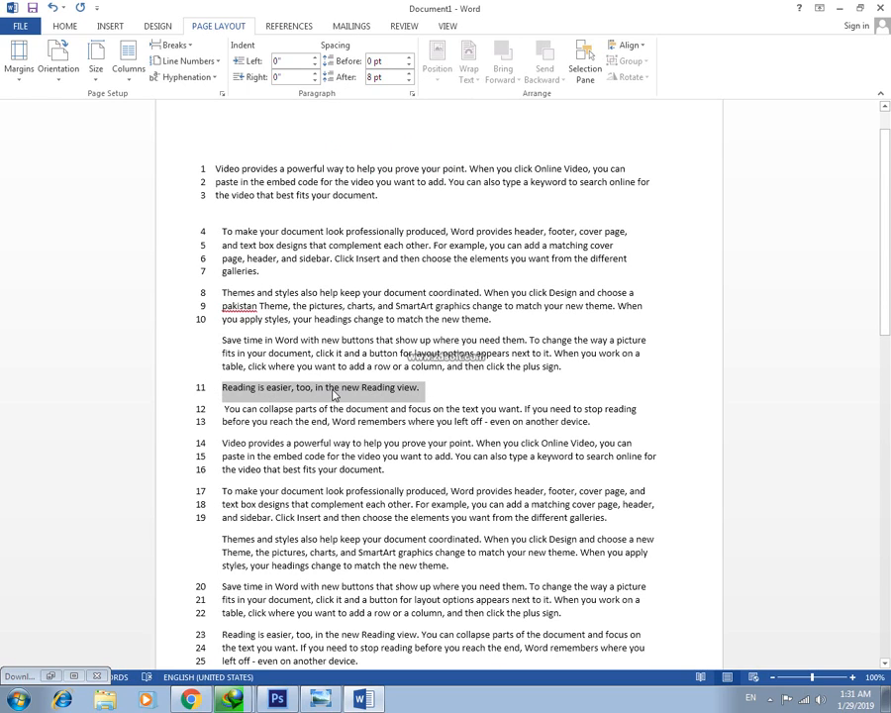
click(409, 73)
click(409, 74)
click(409, 74)
click(409, 74)
click(409, 73)
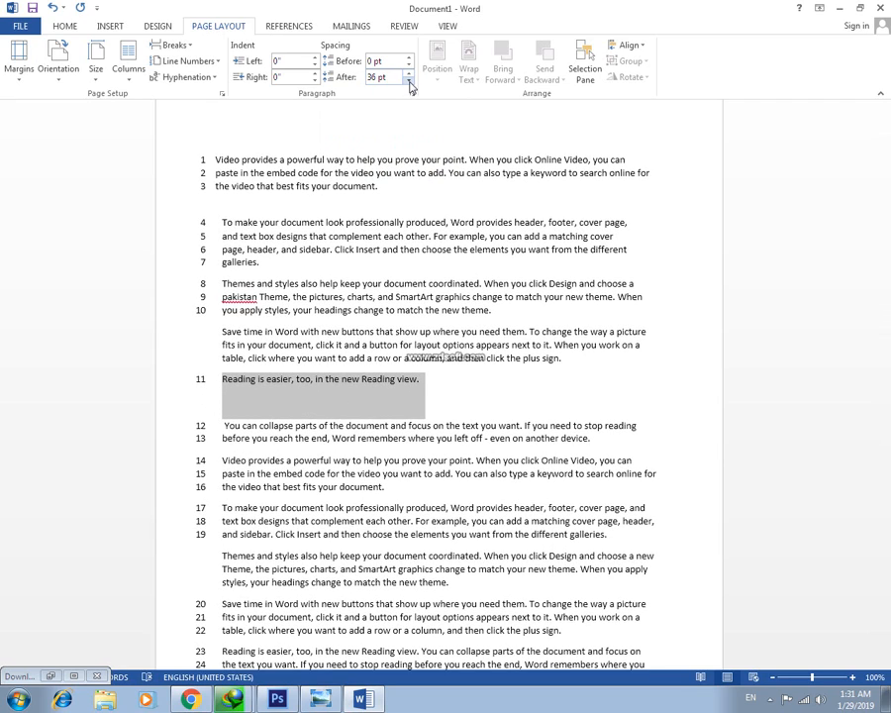
Step: Reduce the spacing after the line 11 paragraph to 6 pt and raise it again by two increments
click(409, 81)
click(409, 81)
click(409, 81)
click(409, 82)
click(408, 82)
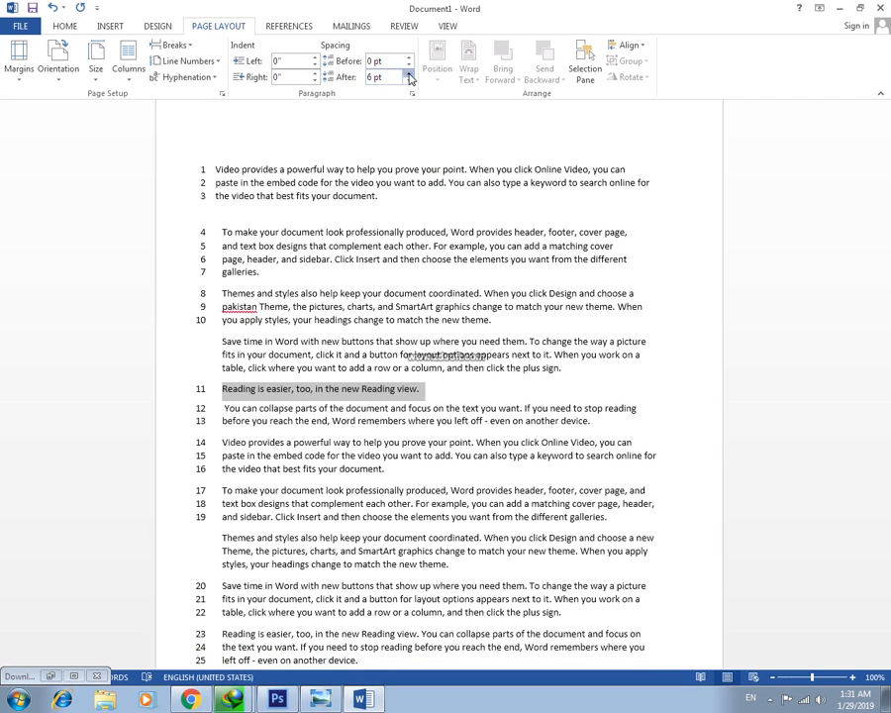
click(409, 73)
click(409, 73)
click(404, 252)
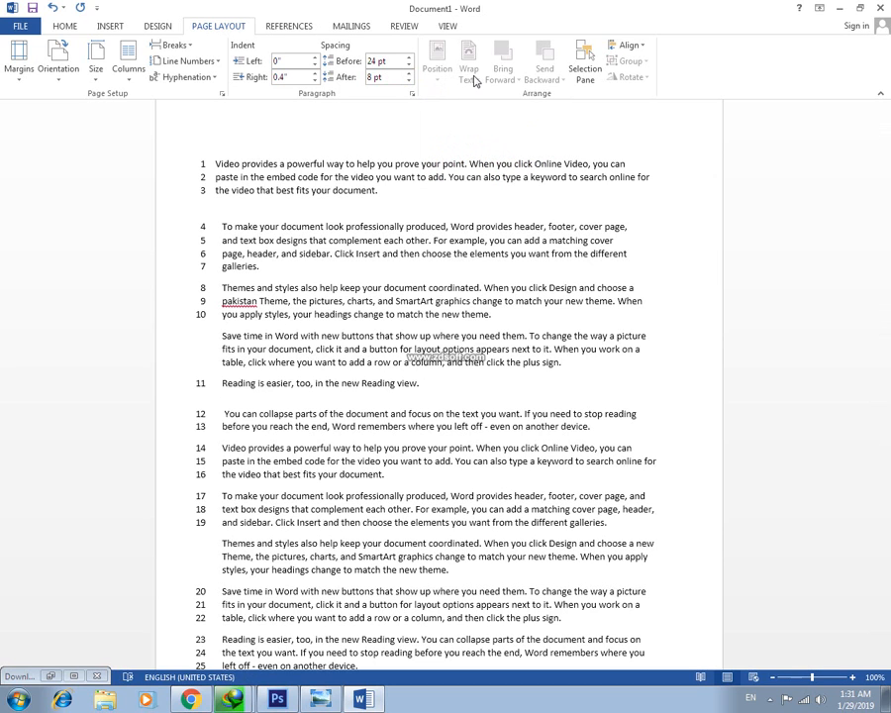
Step: Set the spacing before the "Save time in Word" paragraph on lines 20 to 22 to 18 pt
scroll(358, 346, down, 5)
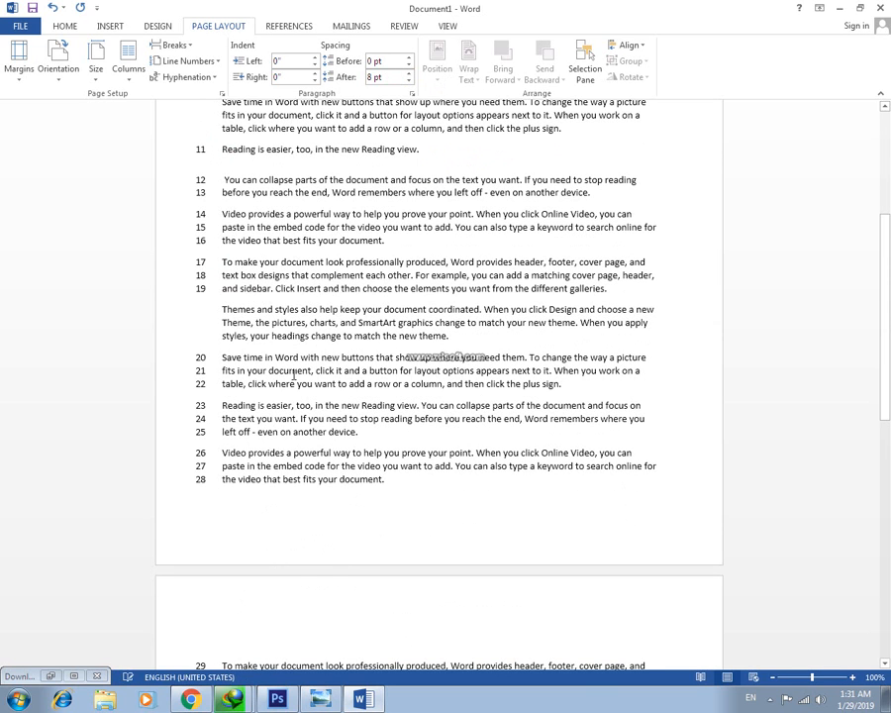
drag(215, 361, 555, 384)
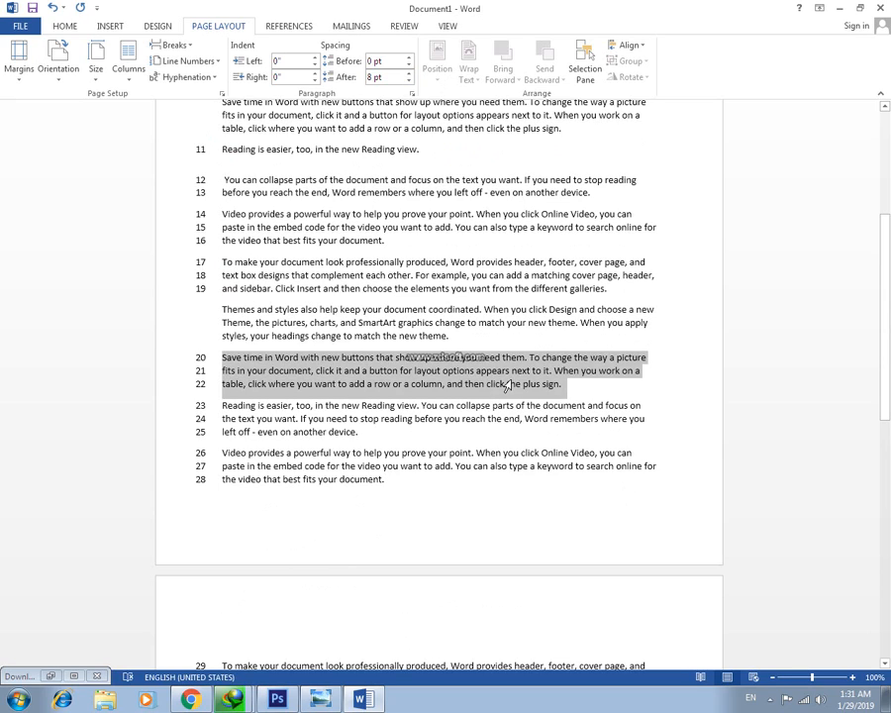
click(491, 371)
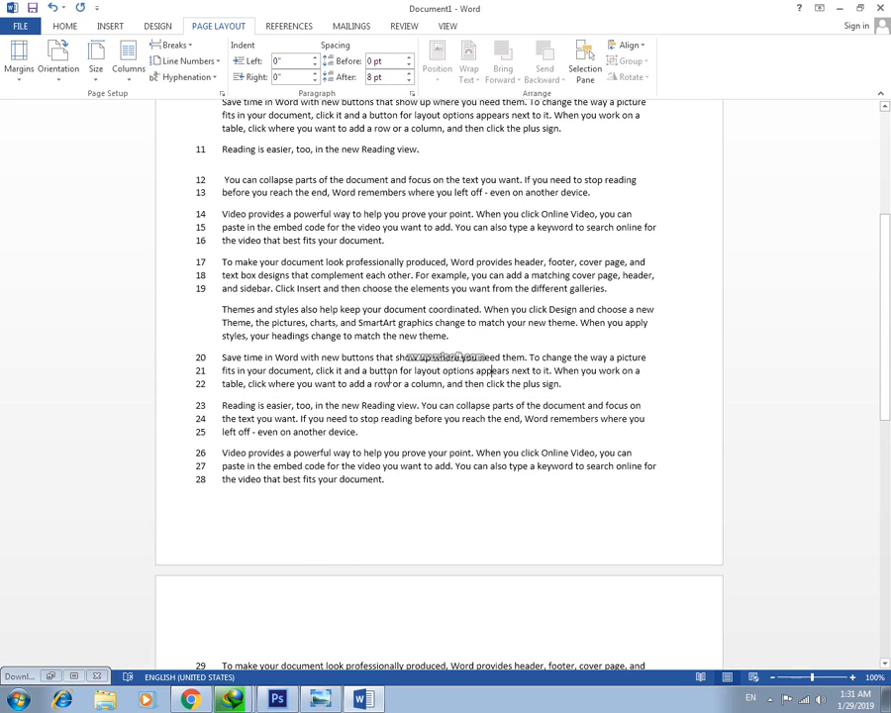
click(408, 57)
click(408, 57)
click(408, 58)
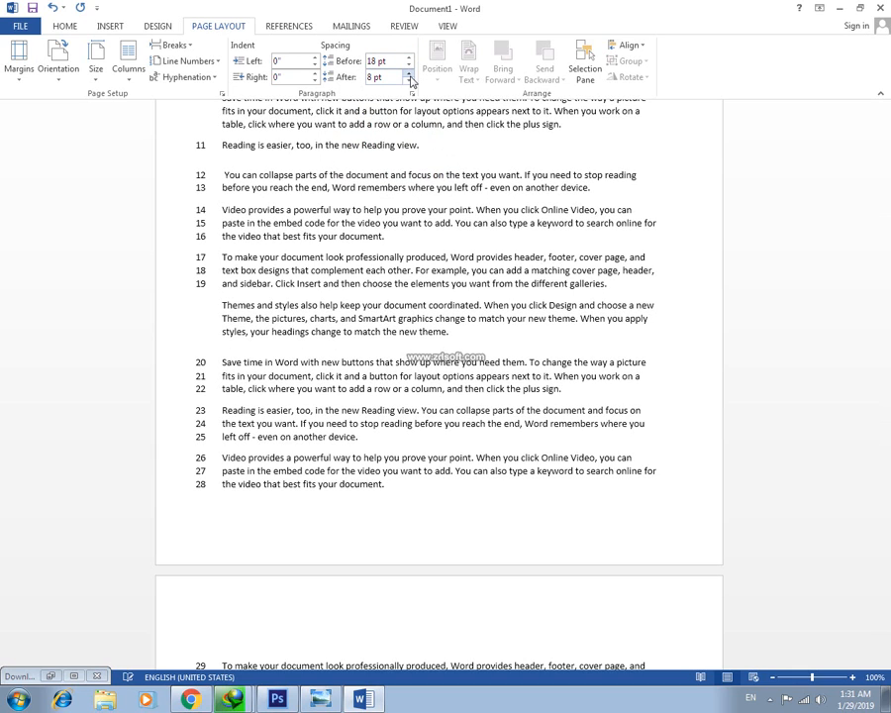
Step: Set the spacing after the "Save time in Word" paragraph on lines 20 to 22 to 36 pt and select "and a button" in it
click(409, 81)
click(409, 80)
click(409, 80)
click(409, 80)
click(409, 80)
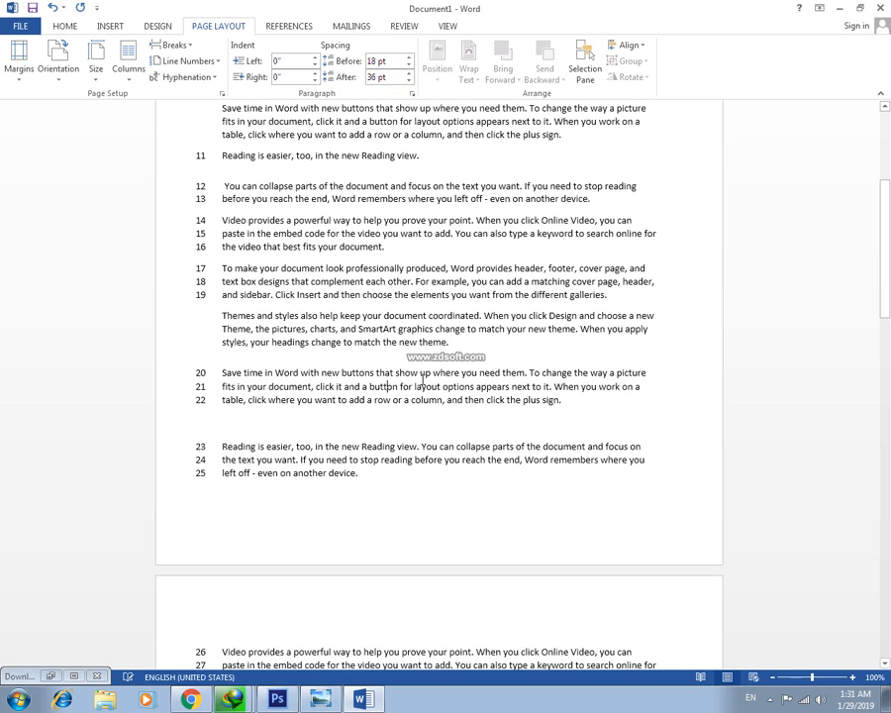
drag(401, 389, 343, 387)
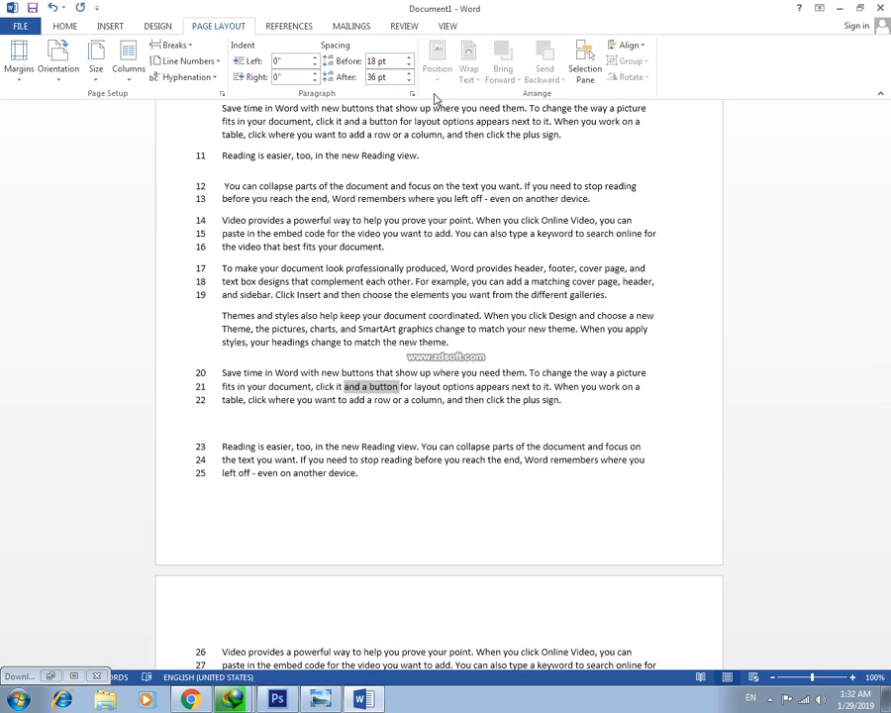
Step: Delete all the text in the document
click(109, 26)
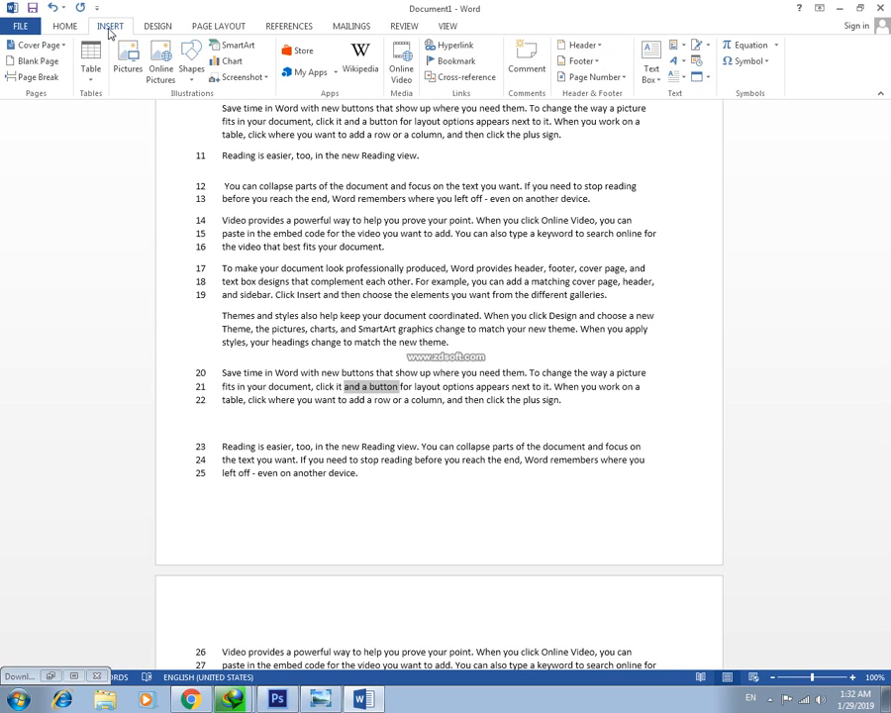
key(ctrl+a)
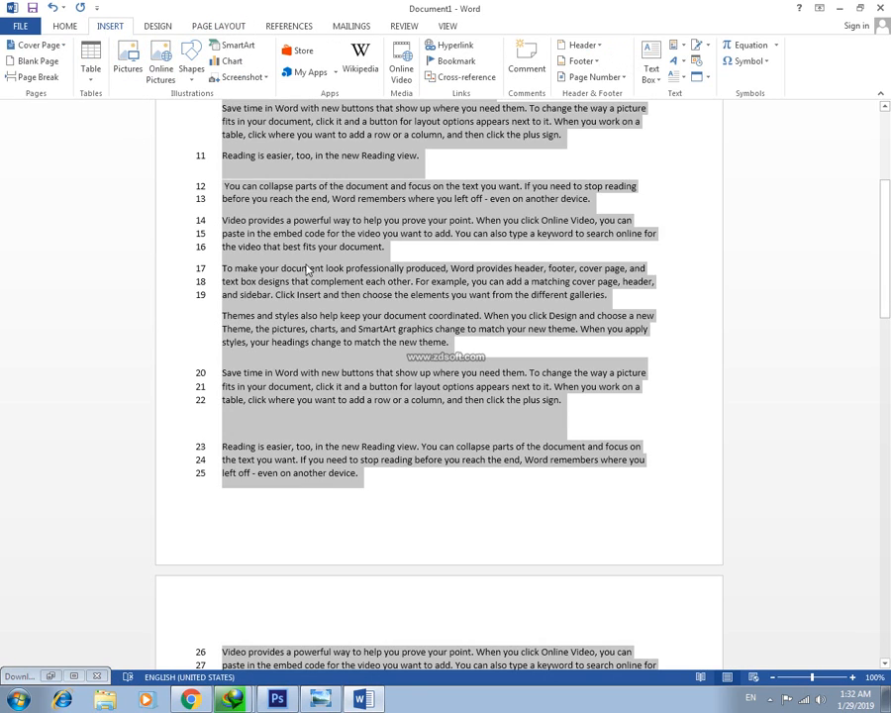
key(Delete)
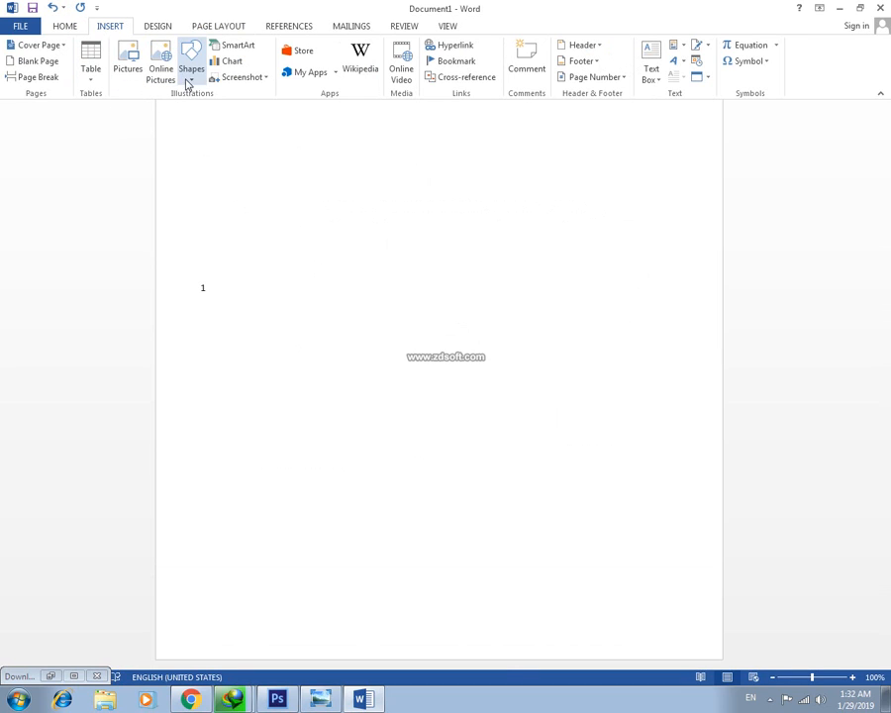
Step: Draw a rectangle about 1.34" wide and 1.3" high near the middle of the empty page
click(191, 65)
click(212, 124)
drag(348, 370, 440, 457)
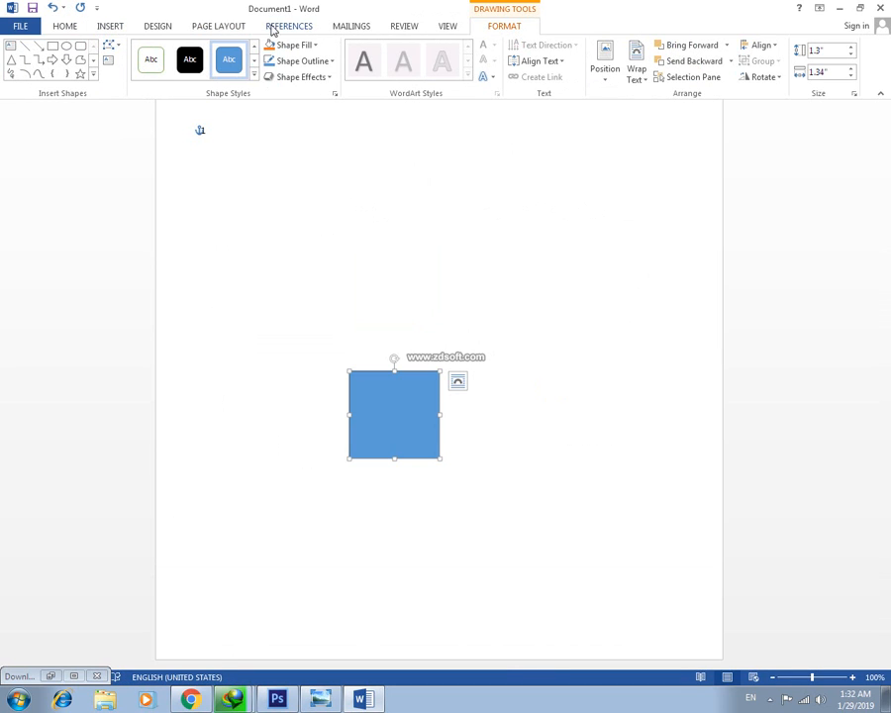
Step: Position the rectangle in the middle center of the page with square text wrapping
click(226, 28)
click(509, 26)
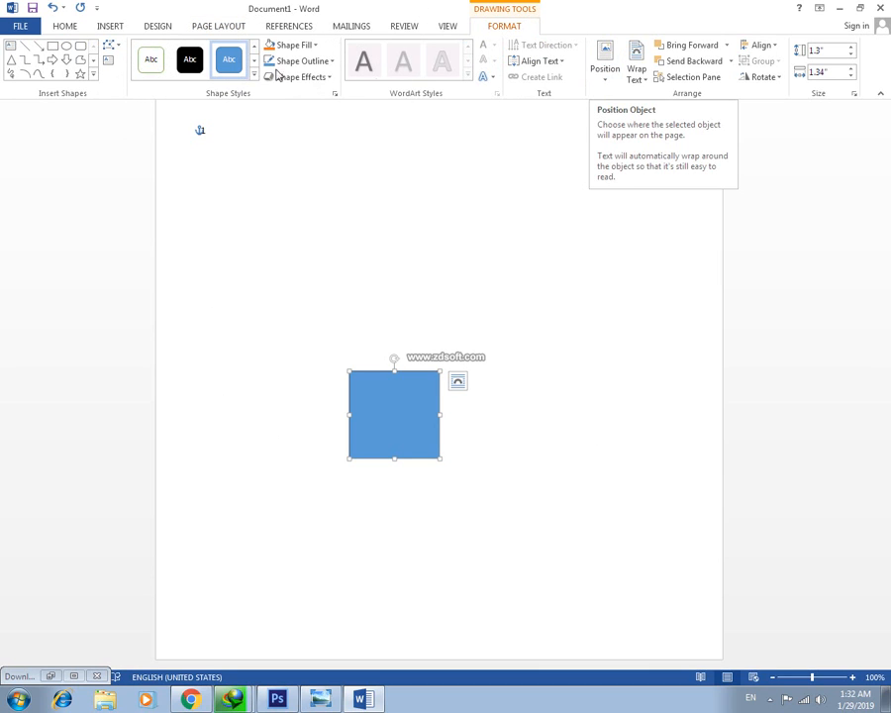
click(227, 26)
click(438, 72)
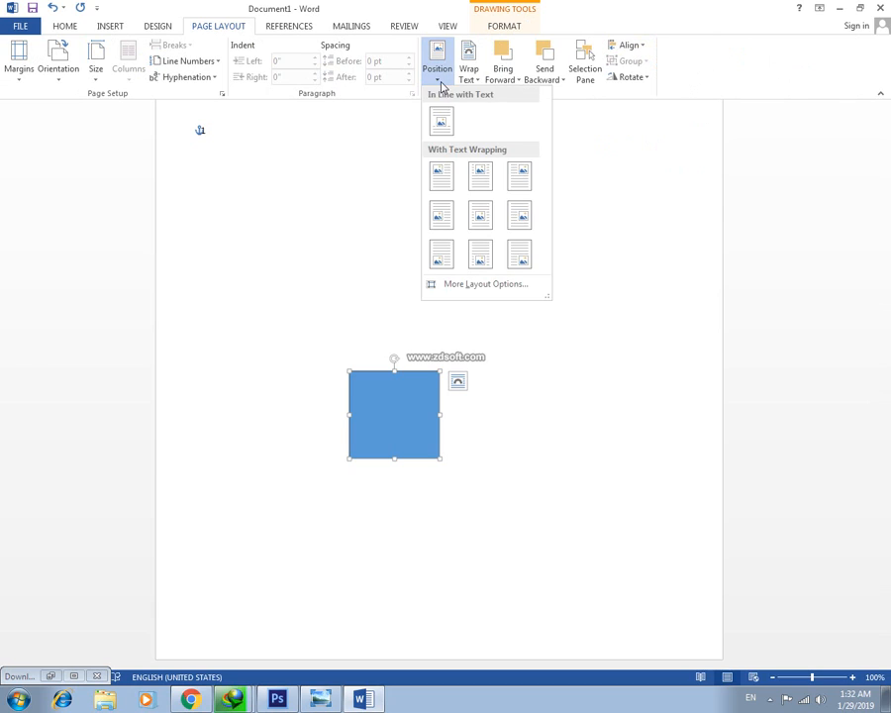
click(486, 217)
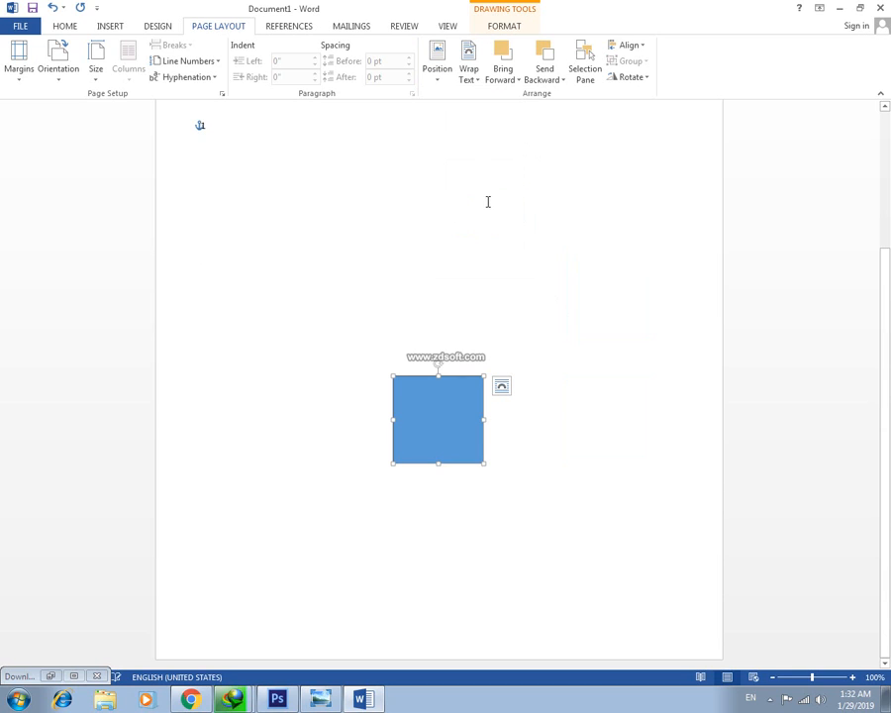
Step: Look through the text wrapping and rotation options for the rectangle without applying any
click(471, 77)
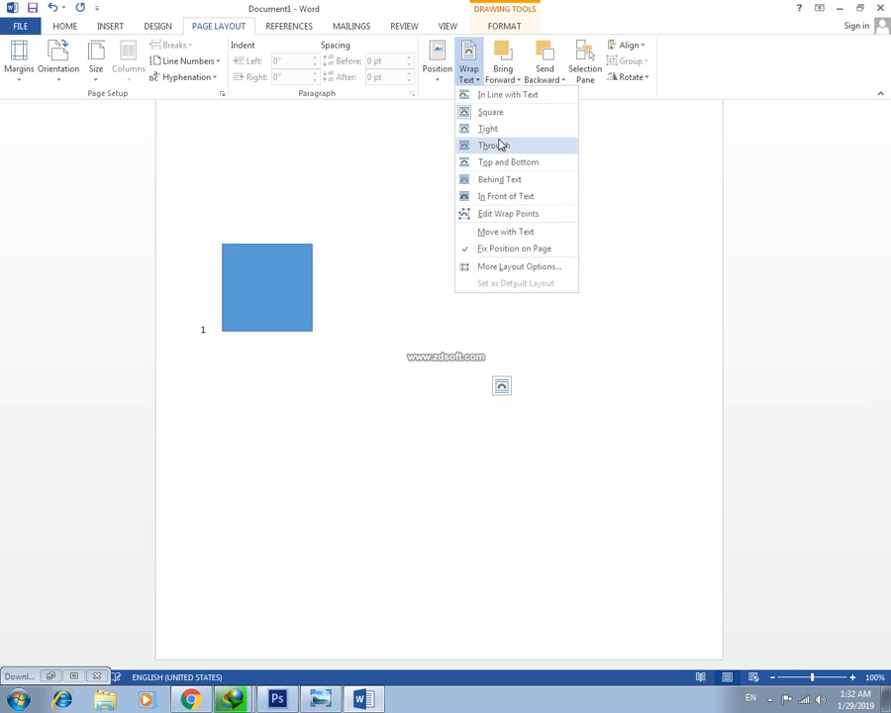
click(497, 83)
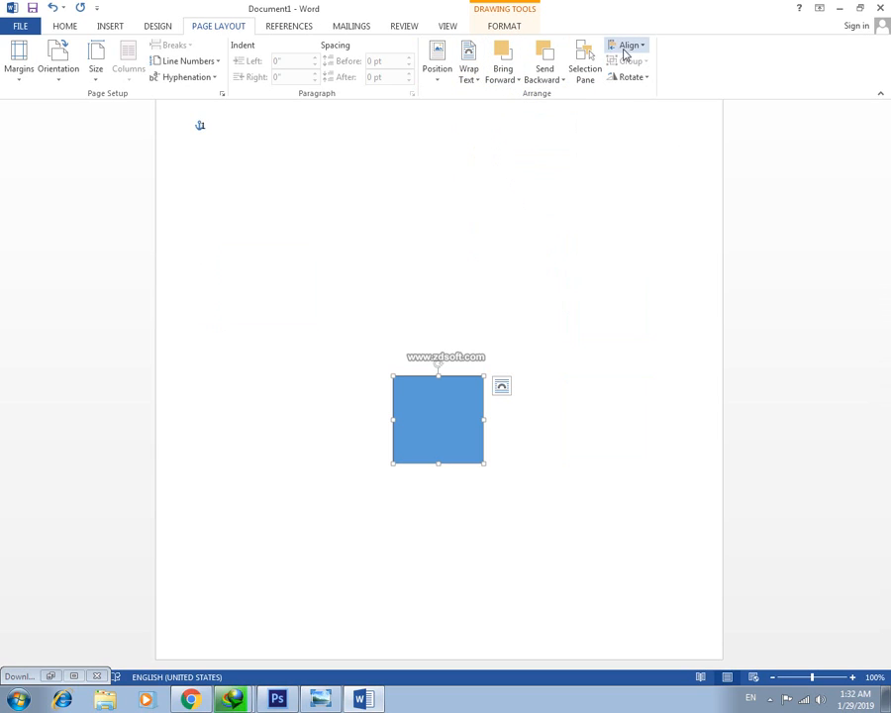
click(634, 77)
click(744, 65)
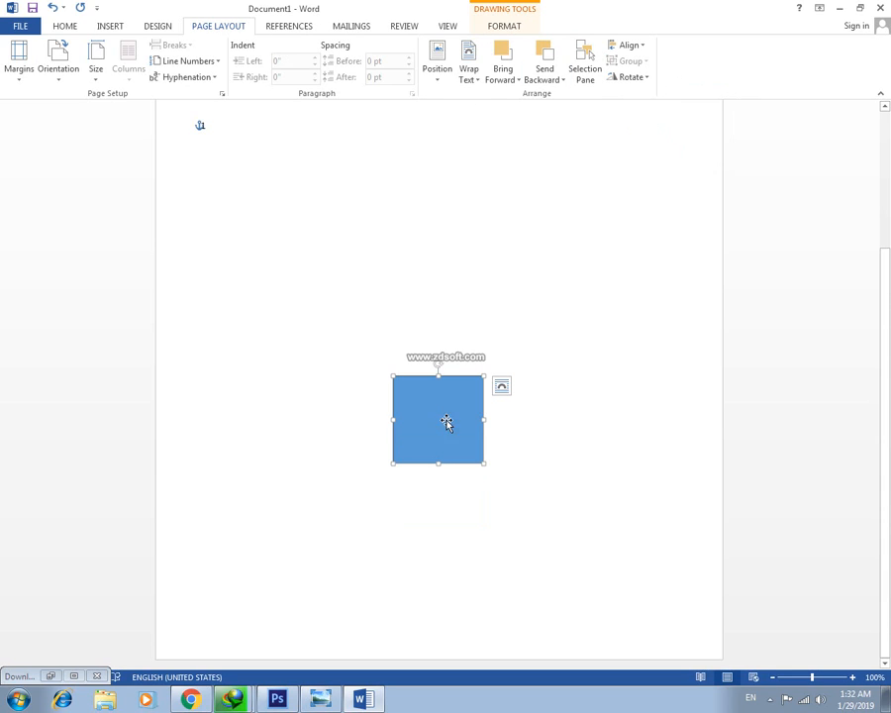
Step: Move the rectangle slightly up and to the left of the page center and deselect it
drag(445, 422, 177, 174)
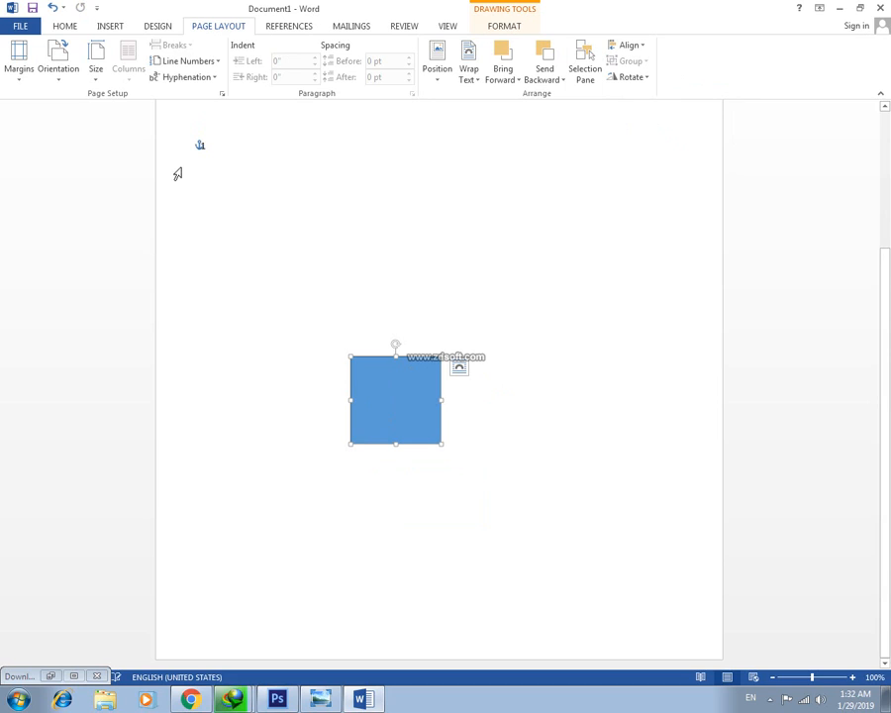
click(266, 220)
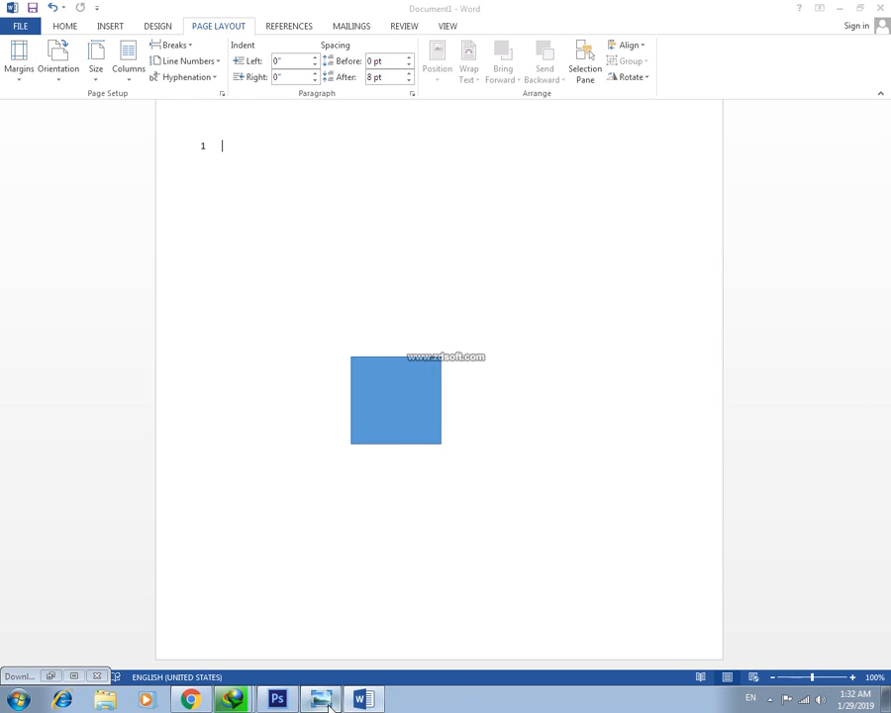
Step: Switch to Windows Photo Viewer to show the Lecture 24 "Page Layout Tab" title image
click(368, 701)
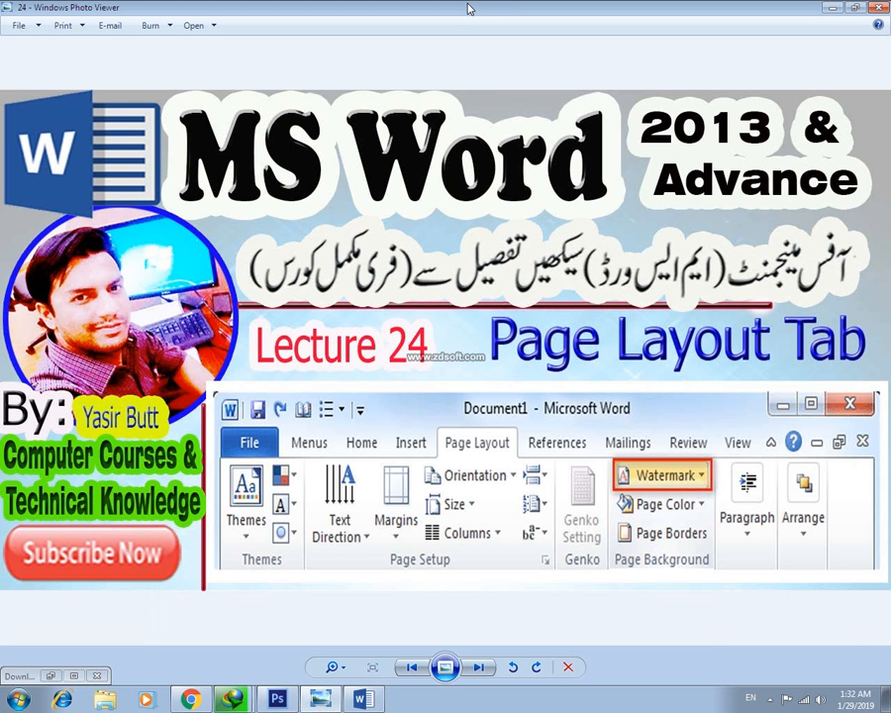